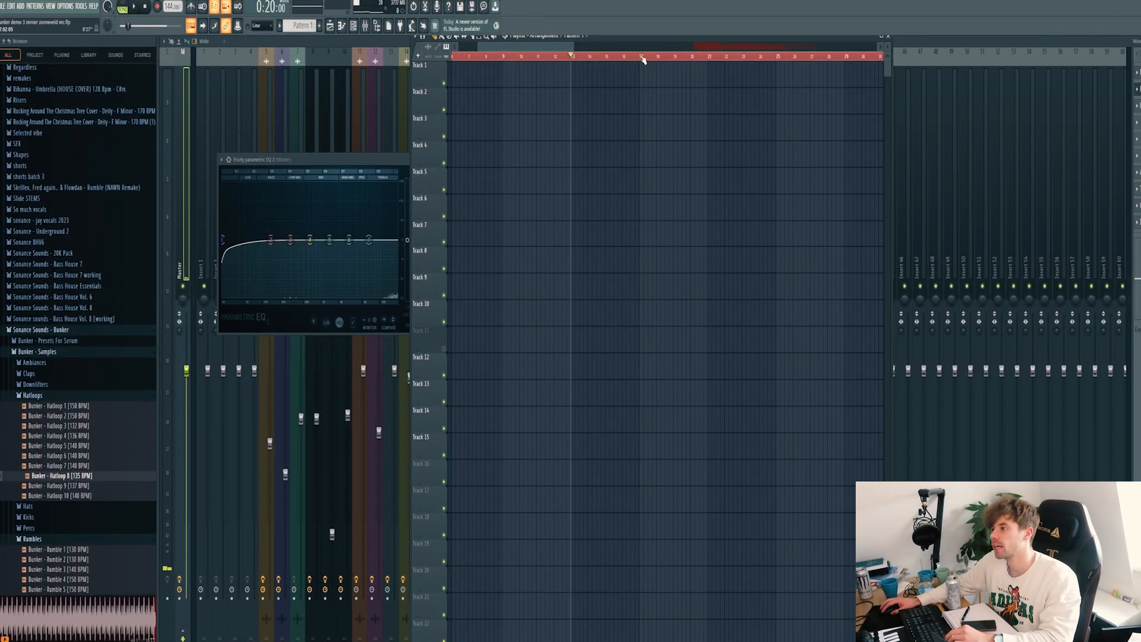
# Audition the Bunker kicks and place Bunker - Kick 4 on every beat of Track 4 for four bars from bar 17
pyautogui.click(640, 57)
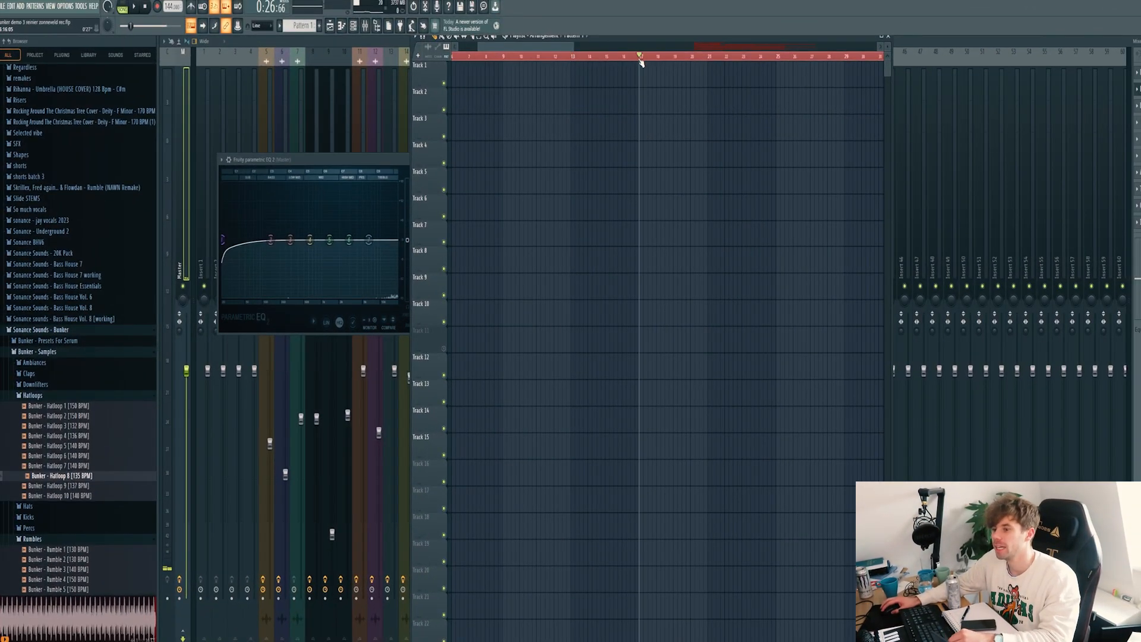
pyautogui.click(45, 397)
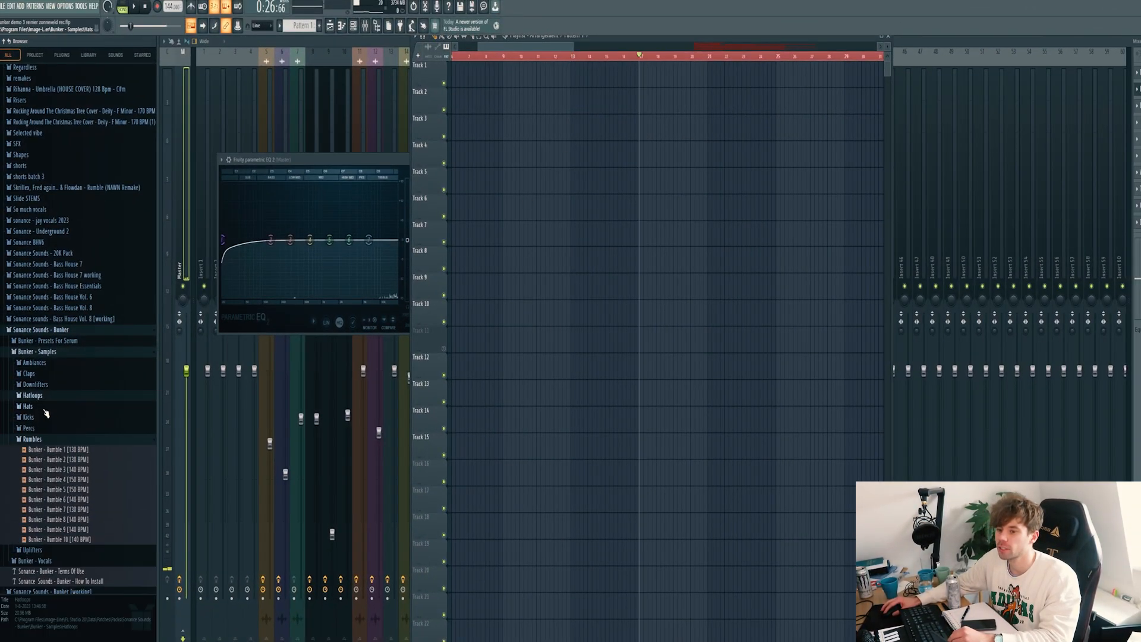
pyautogui.click(29, 417)
pyautogui.click(52, 449)
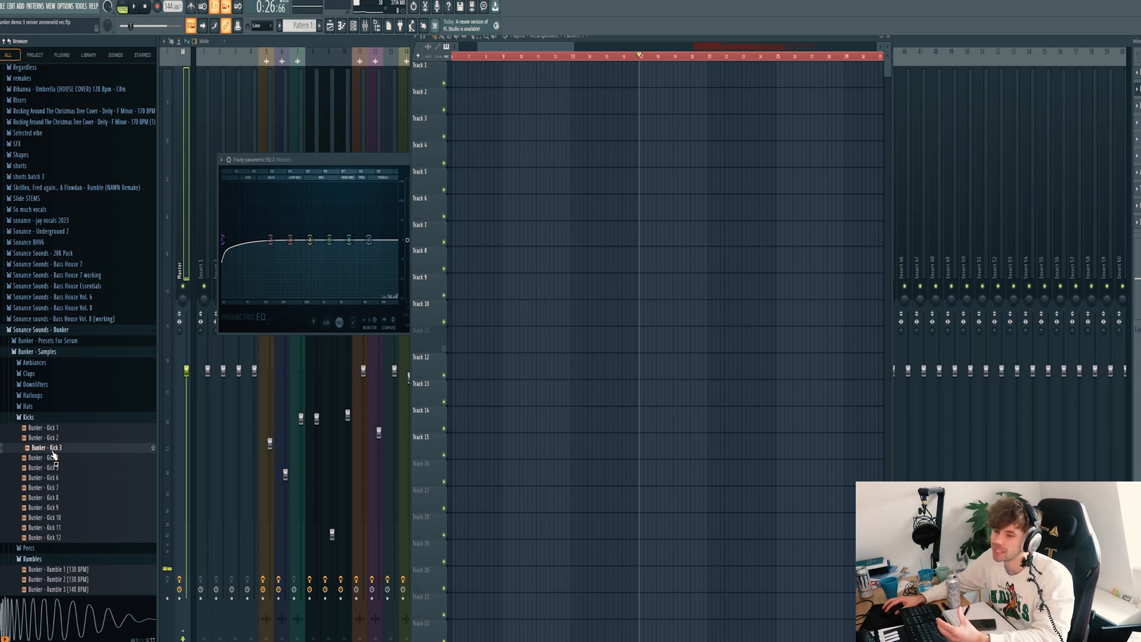
pyautogui.click(44, 458)
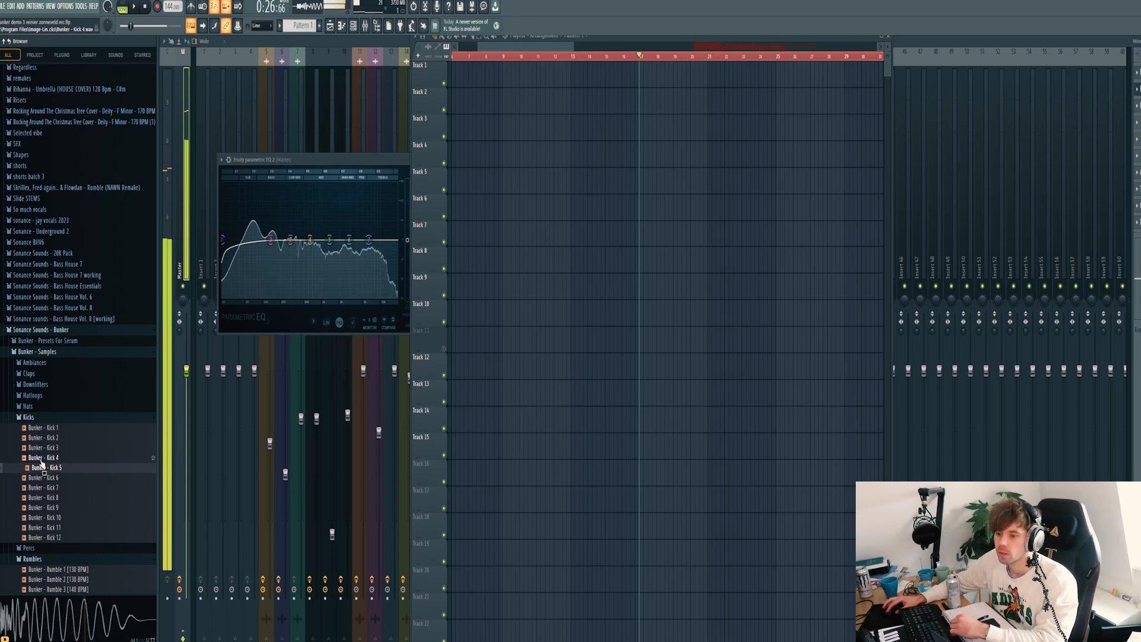
pyautogui.moveTo(41, 463); pyautogui.dragTo(658, 188)
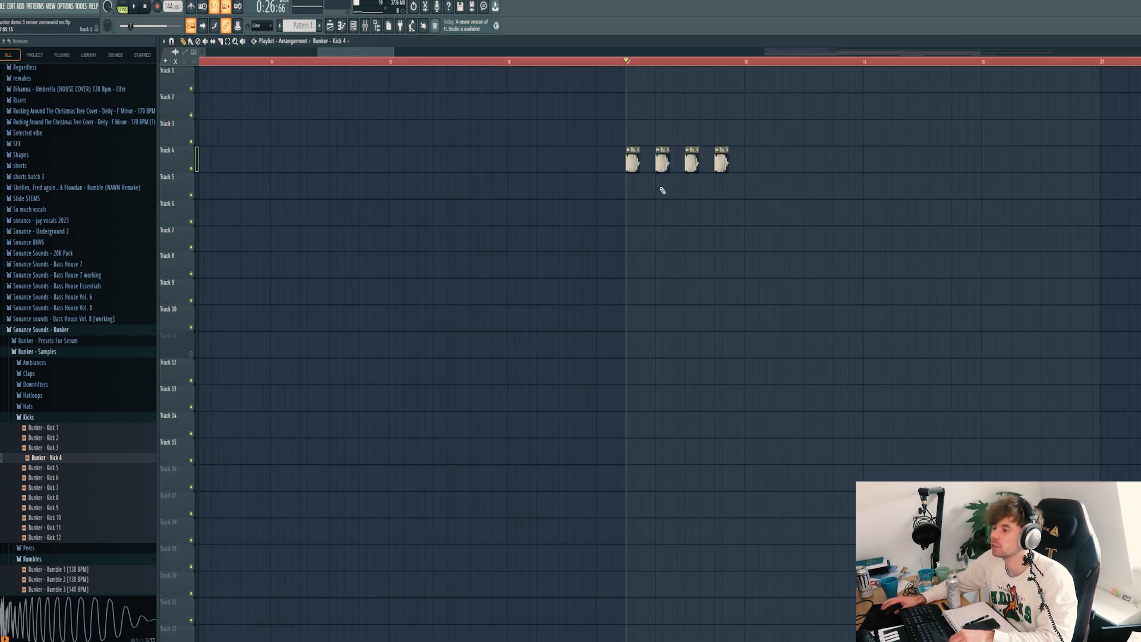
pyautogui.scroll(-3, 616, 102)
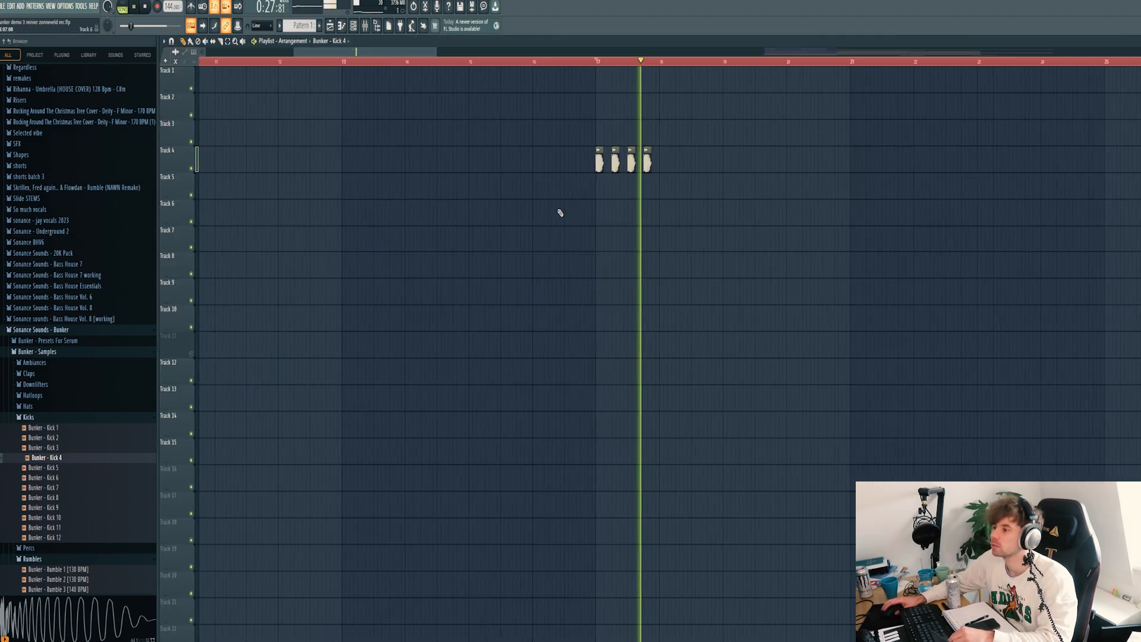
pyautogui.moveTo(543, 161); pyautogui.dragTo(668, 164)
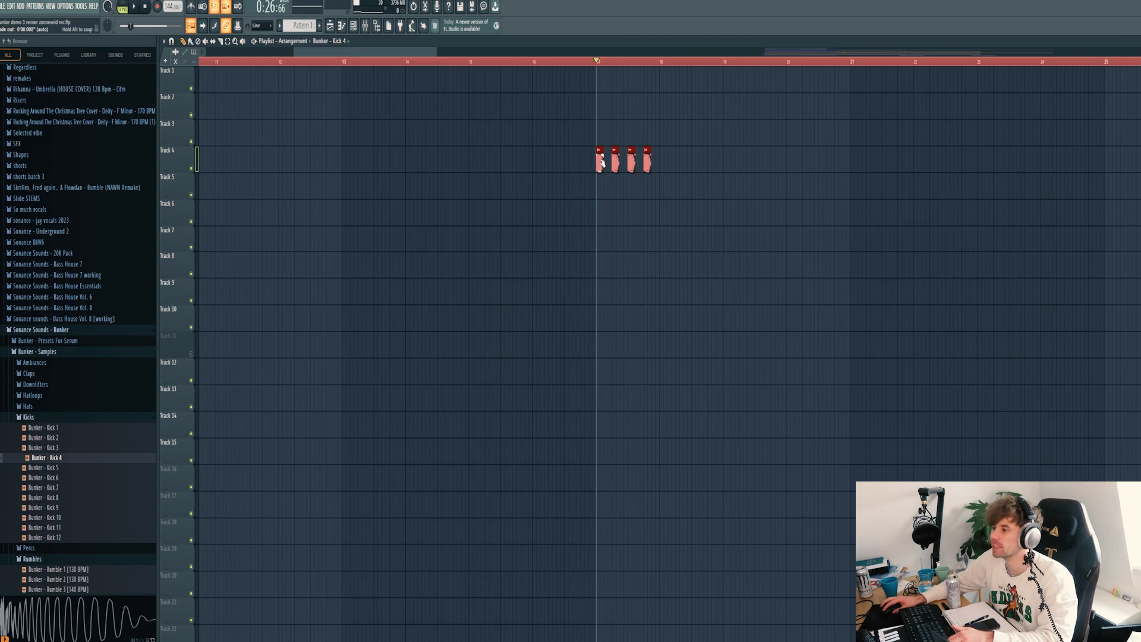
# Audition the Bunker rumble samples and place Bunker - Rumble 5 on Track 5 under the first kick
pyautogui.click(33, 439)
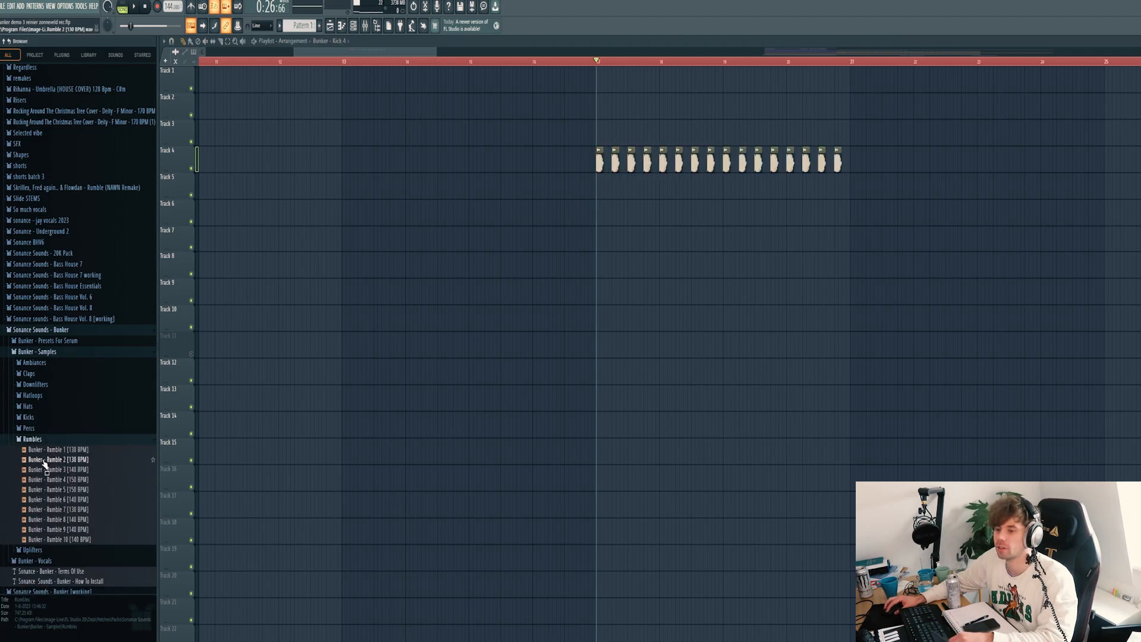
pyautogui.click(42, 471)
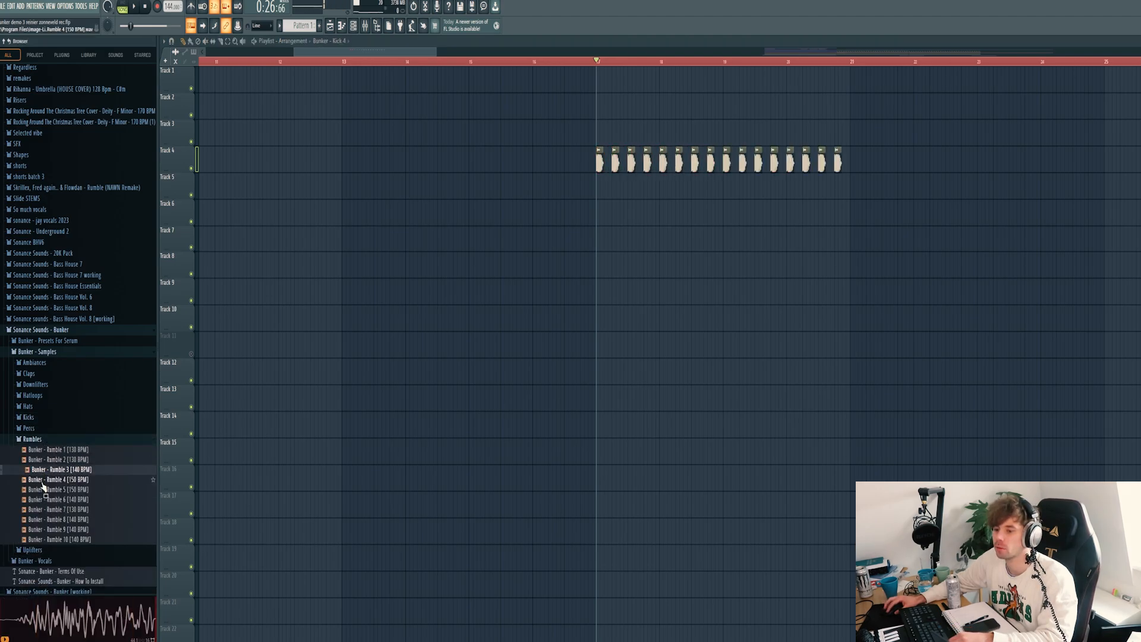
pyautogui.click(42, 480)
pyautogui.click(37, 491)
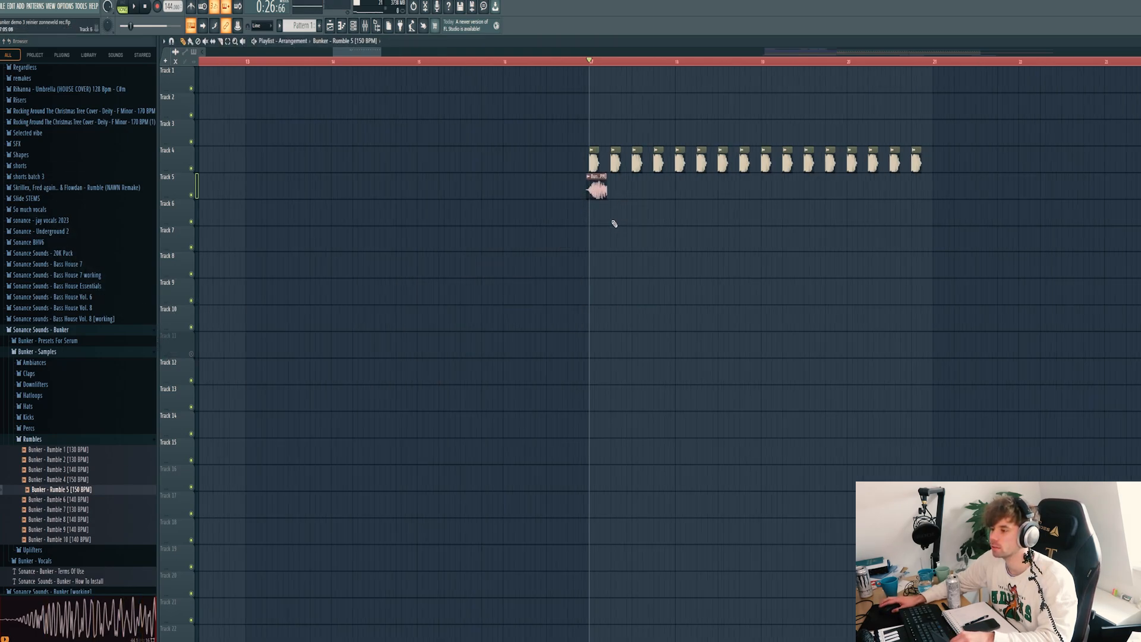
# Fit the Rumble 5 clip to the project tempo using the 100 to 200 BPM range, and repeat it across the first four beats
pyautogui.scroll(5, 599, 190)
pyautogui.rightClick(524, 180)
pyautogui.click(581, 247)
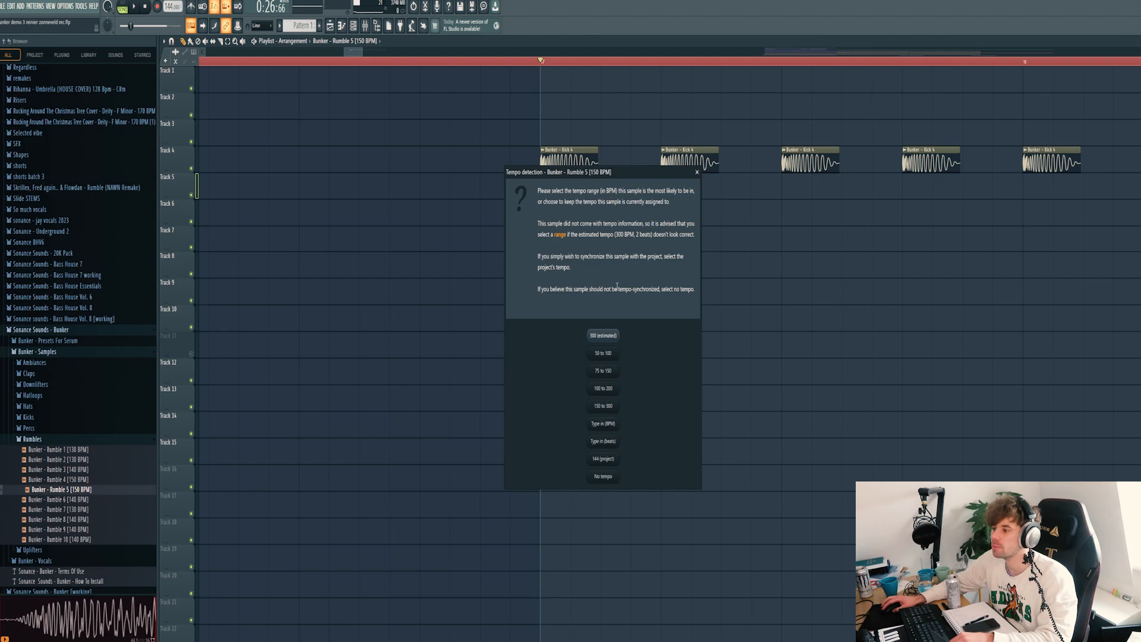
pyautogui.click(606, 385)
pyautogui.press('space')
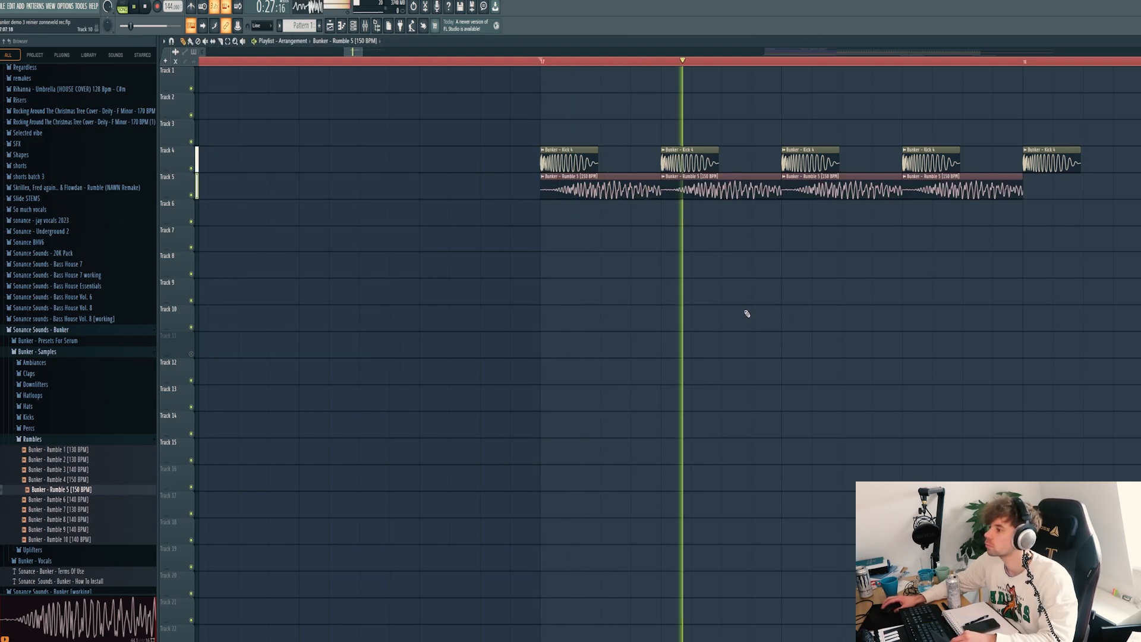
pyautogui.scroll(-4, 747, 314)
pyautogui.press('space')
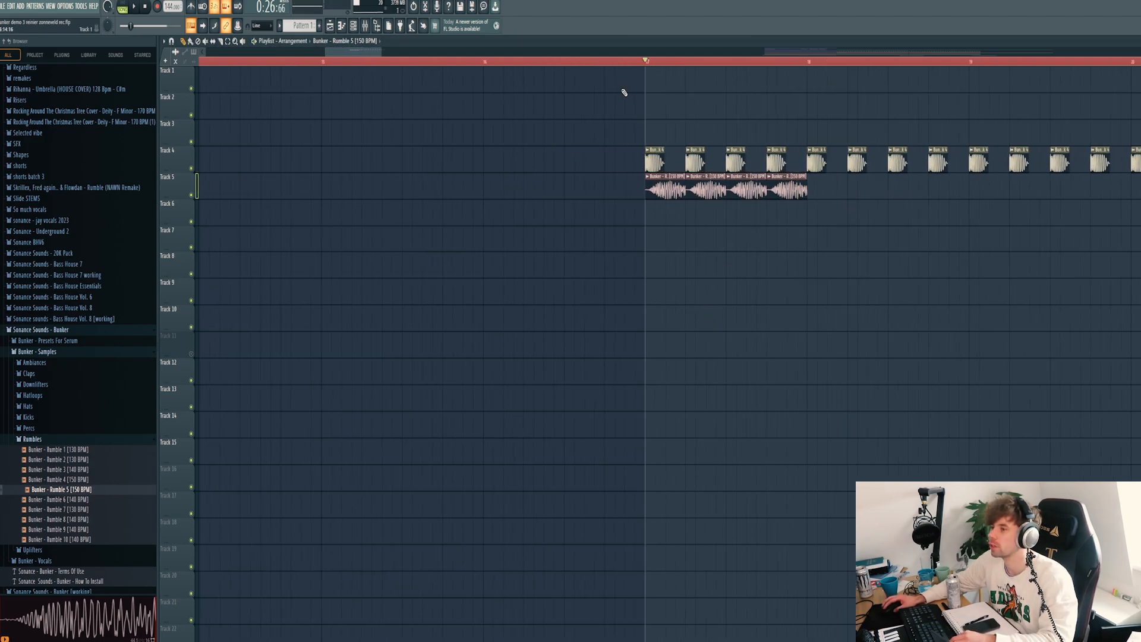
# Adjust the RBass intensity on the rumble's mixer track and listen to the rumble with RBass and CamelCrusher
pyautogui.click(378, 26)
pyautogui.moveTo(302, 125); pyautogui.dragTo(541, 138)
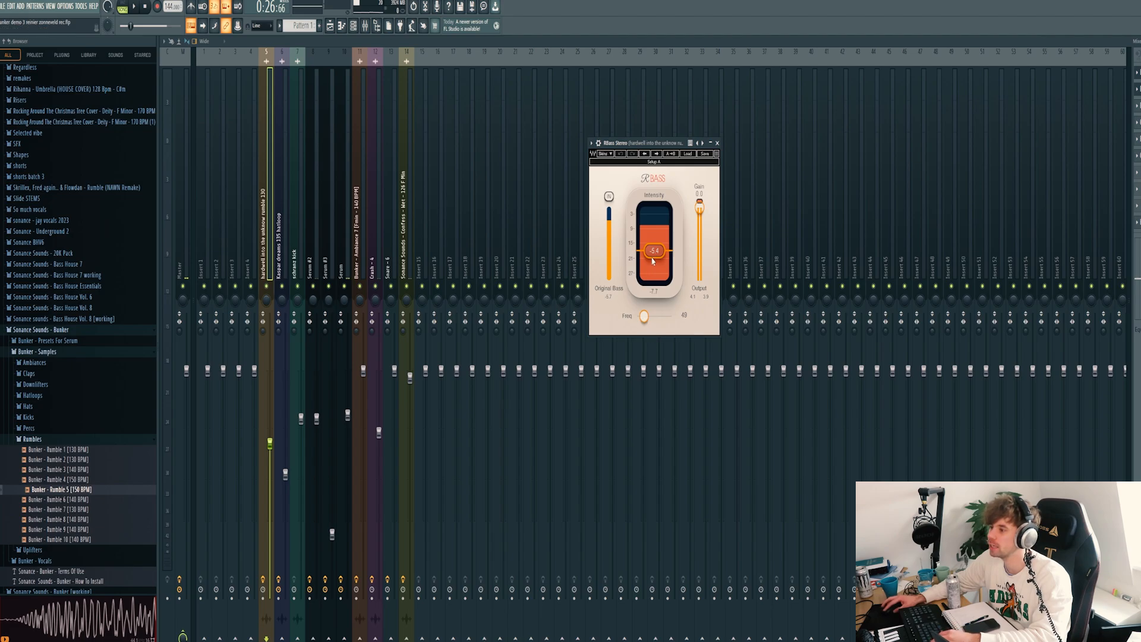
pyautogui.moveTo(652, 258)
pyautogui.mouseDown()
pyautogui.moveTo(652, 285)
pyautogui.moveTo(657, 251)
pyautogui.mouseUp()
pyautogui.press('space')
pyautogui.press('space')
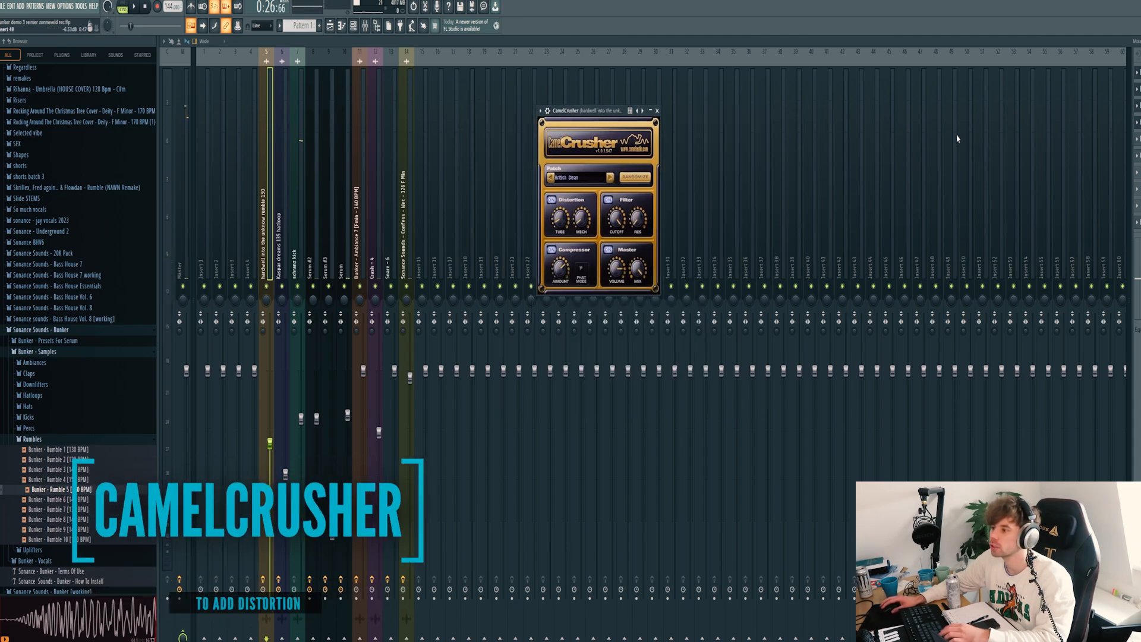
pyautogui.press('space')
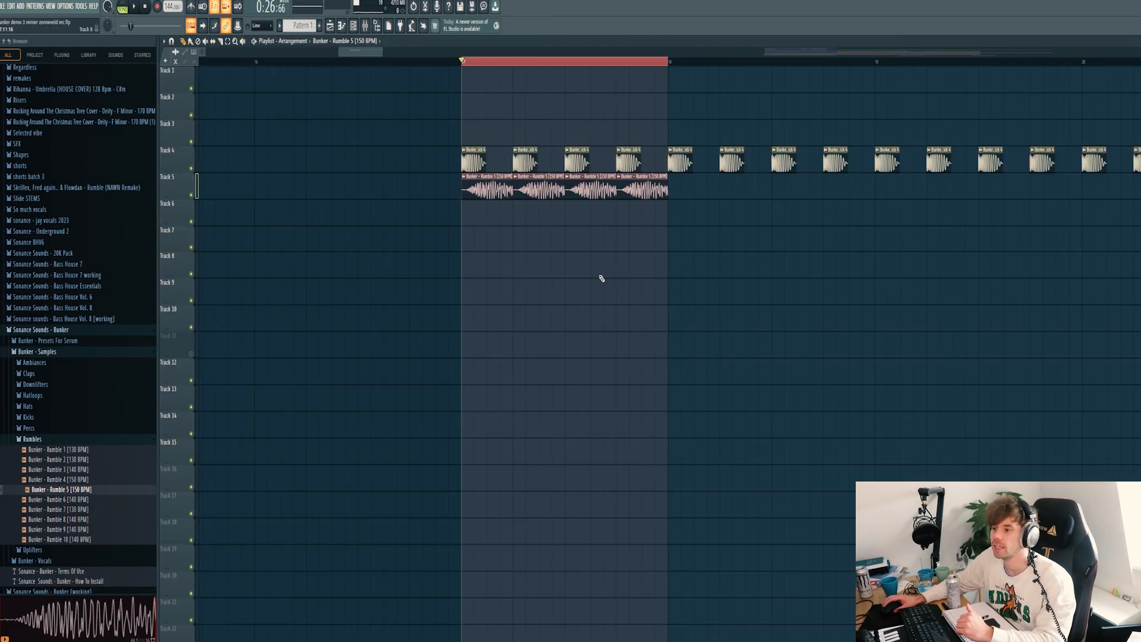
# Audition the Bunker hat loops and place Bunker - Hatloop 8 [135 BPM] on Track 6 at bar 17
pyautogui.click(33, 396)
pyautogui.click(42, 447)
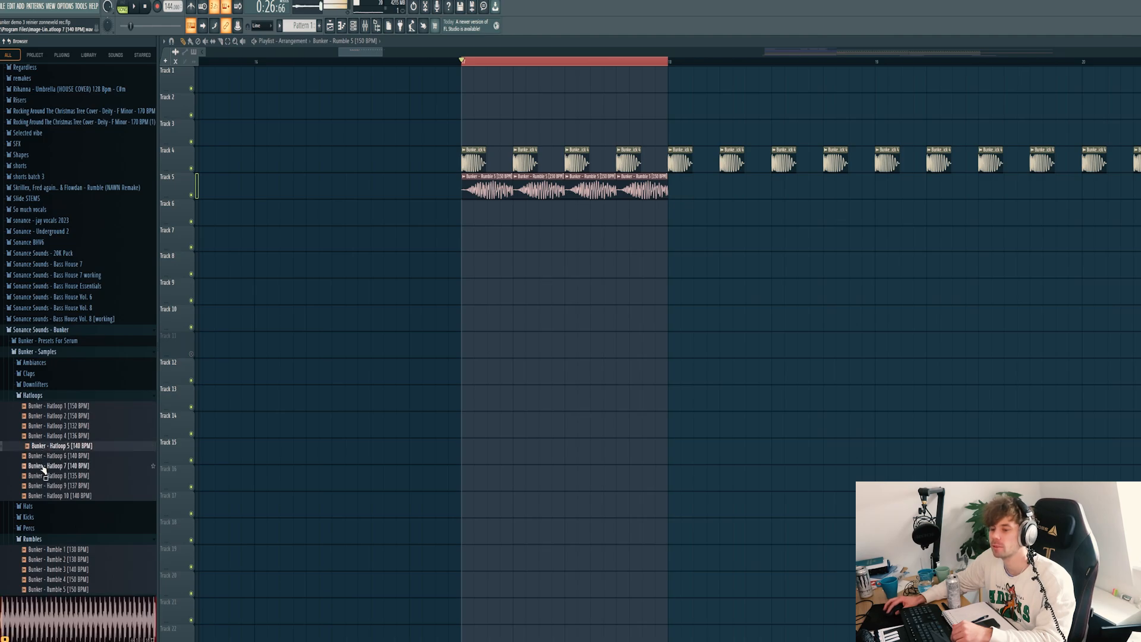
pyautogui.click(44, 466)
pyautogui.click(44, 486)
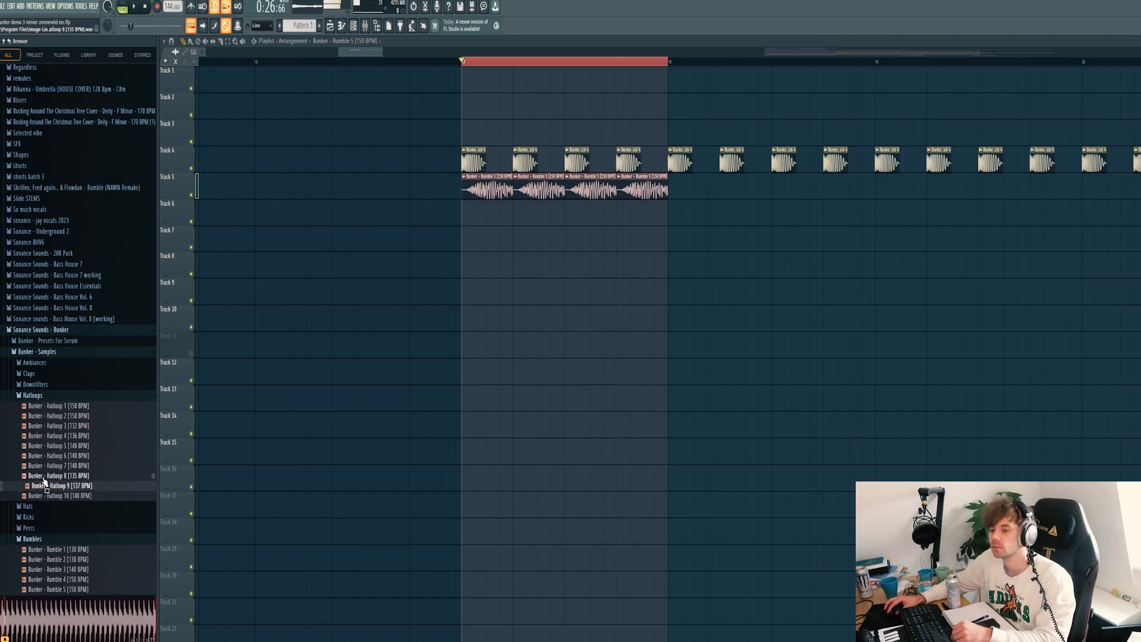
pyautogui.click(44, 477)
pyautogui.click(44, 467)
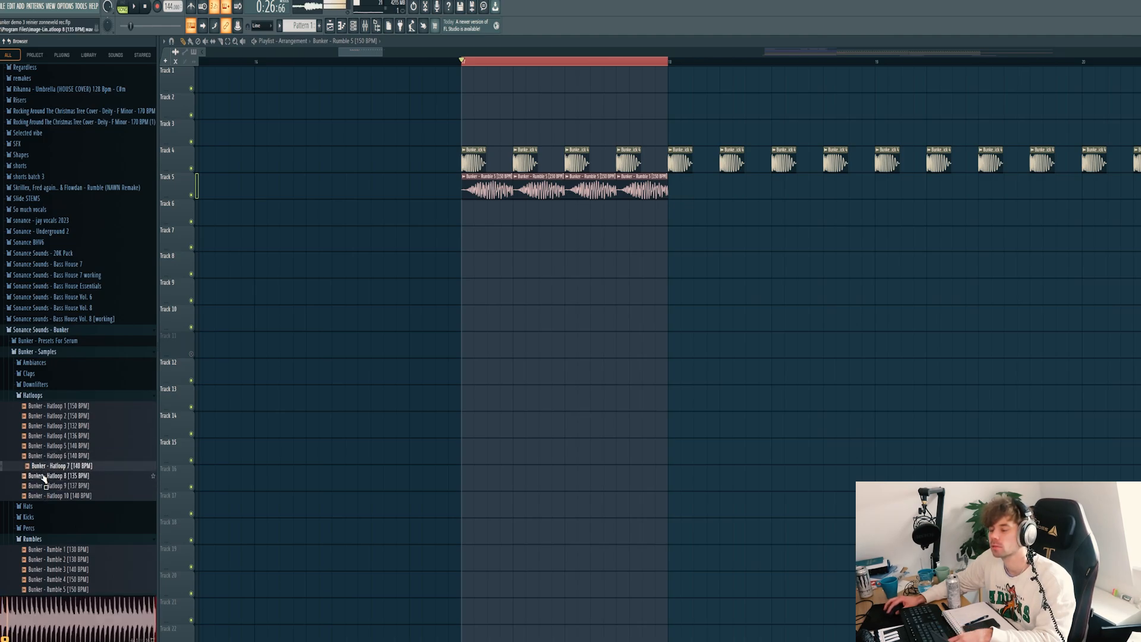
pyautogui.moveTo(44, 477); pyautogui.dragTo(460, 219)
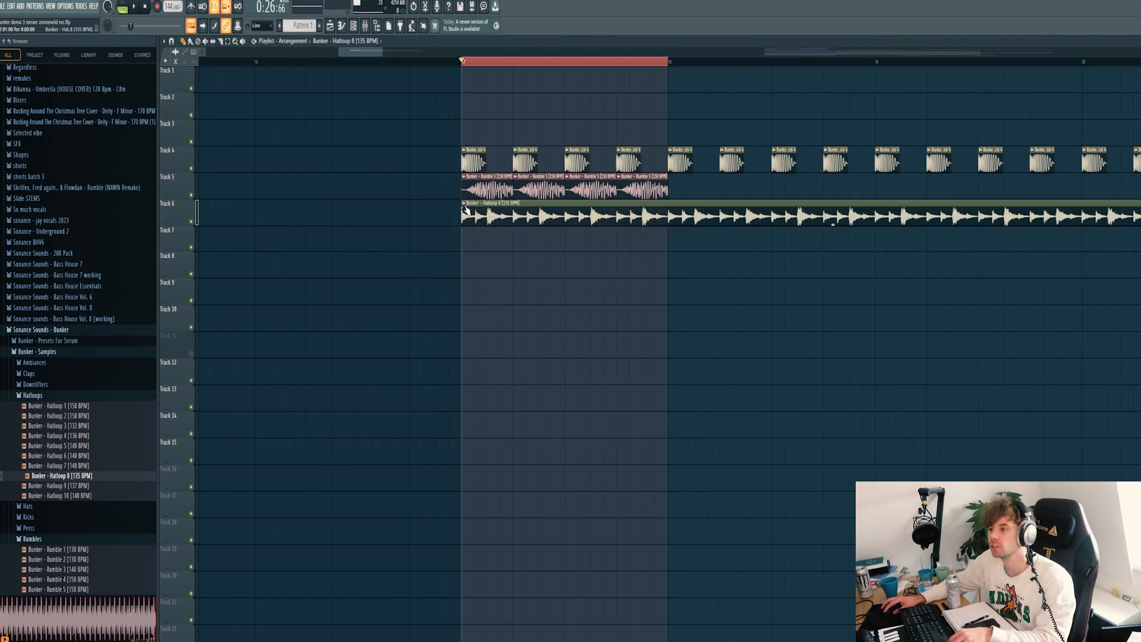
# Fit the Hatloop 8 clip on Track 6 to the project tempo
pyautogui.rightClick(466, 210)
pyautogui.click(540, 275)
pyautogui.click(604, 420)
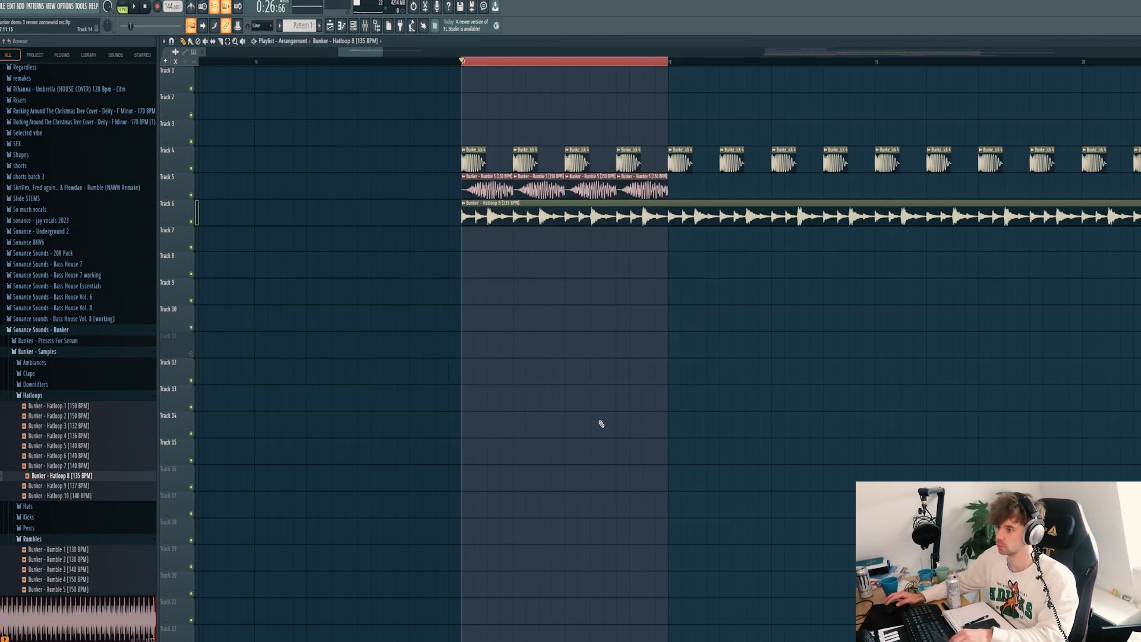
# Duplicate the four rumble clips on Track 5 until they fill the same four bars as the kicks
pyautogui.scroll(-3, 396, 197)
pyautogui.moveTo(417, 180); pyautogui.dragTo(624, 200)
pyautogui.hotkey('ctrl', 'b')
pyautogui.hotkey('ctrl', 'b')
pyautogui.keyDown('ctrl'); pyautogui.click(634, 327); pyautogui.keyUp('ctrl')
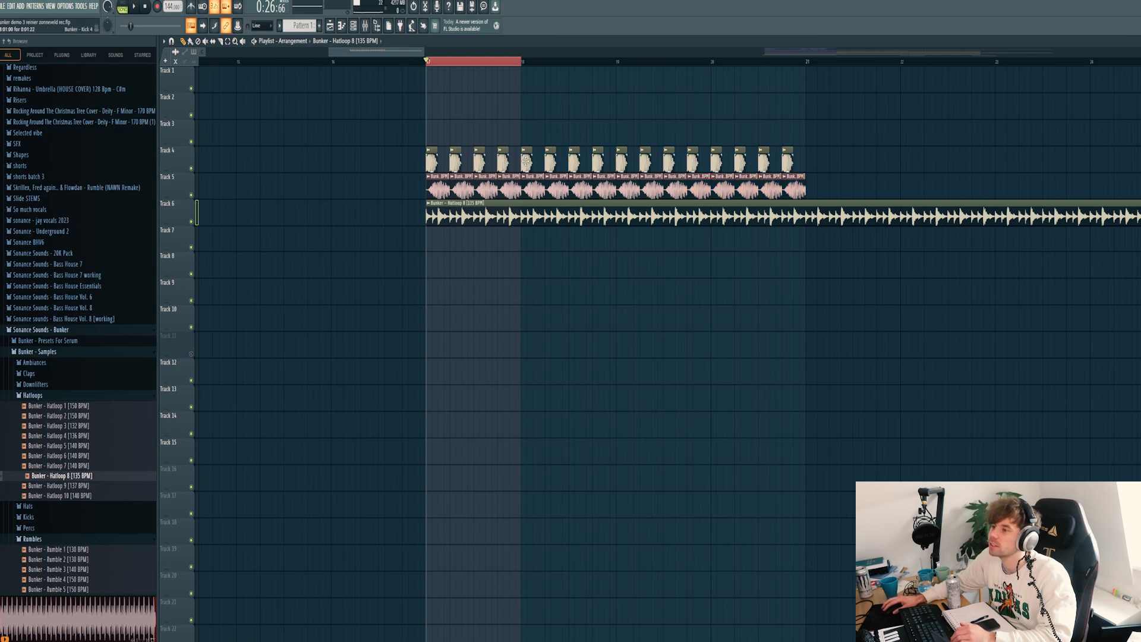
# Extend the playlist's loop region to just past bar 21 and play the drums from just before bar 17
pyautogui.rightClick(829, 63)
pyautogui.click(417, 63)
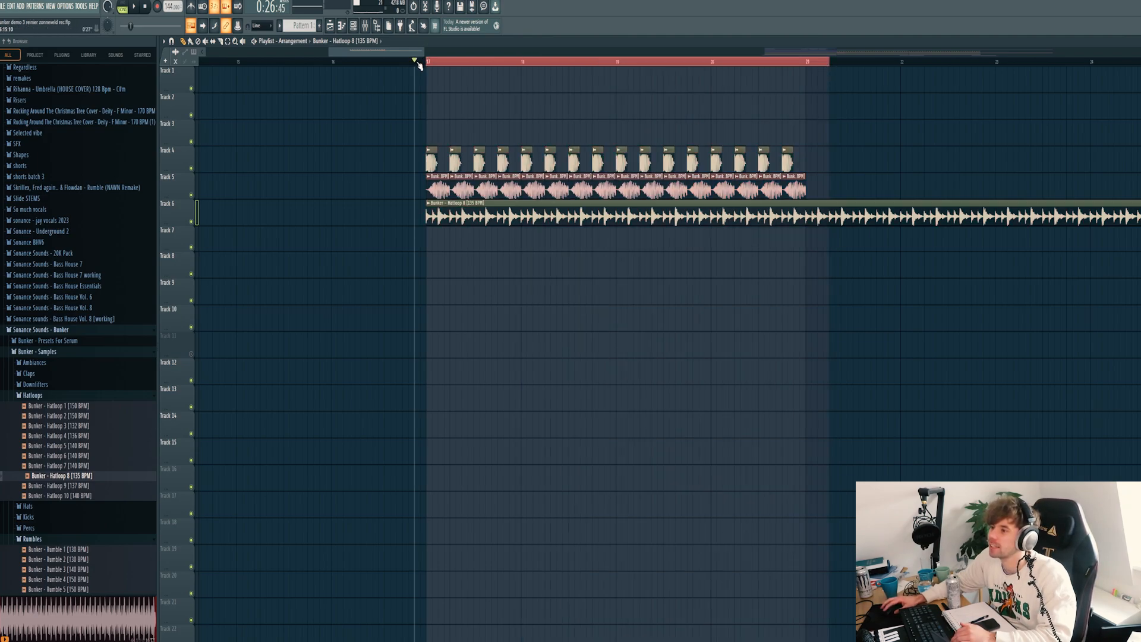
pyautogui.press('space')
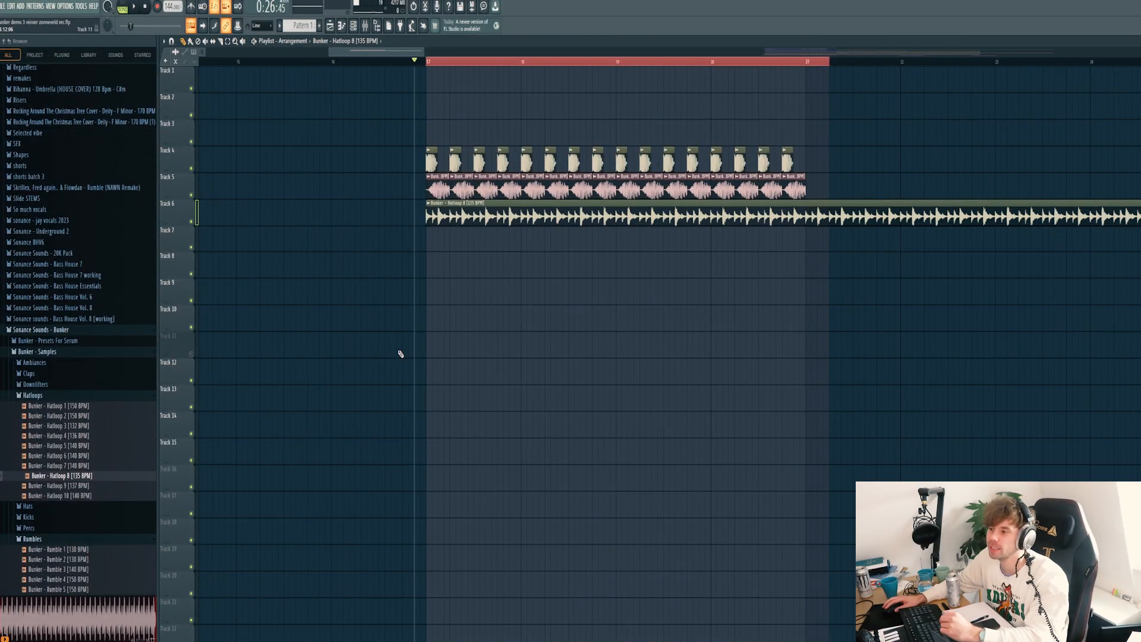
# Audition the Bunker ambiances and place Bunker - Ambiance 2 [Emin - 140 BPM] on Track 7 at bar 17
pyautogui.click(94, 364)
pyautogui.click(97, 403)
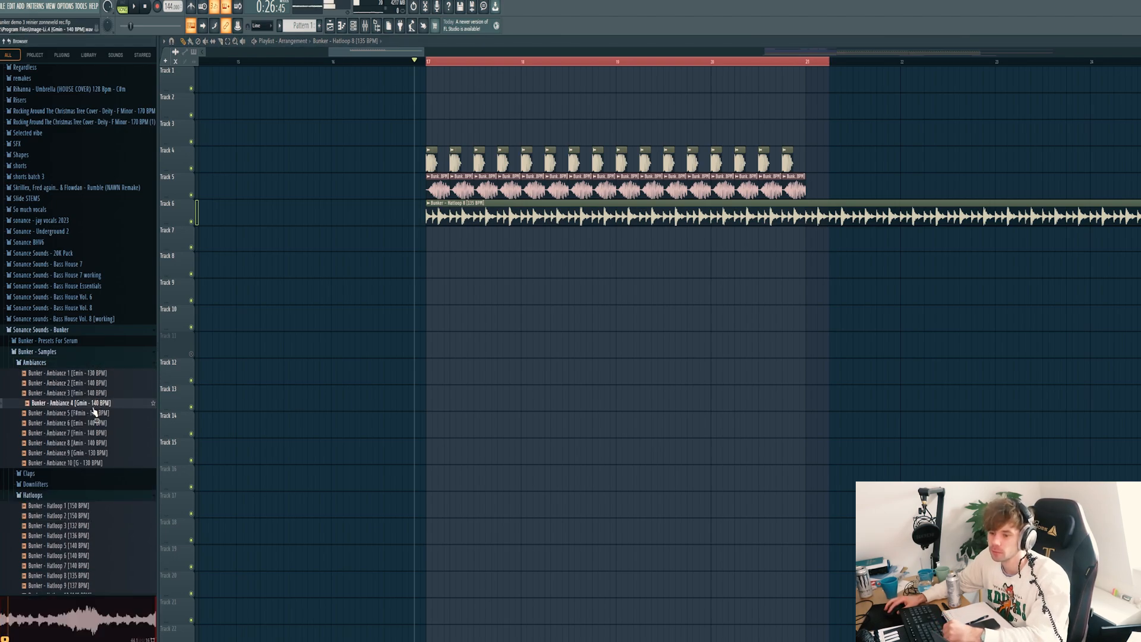
pyautogui.click(92, 413)
pyautogui.click(79, 385)
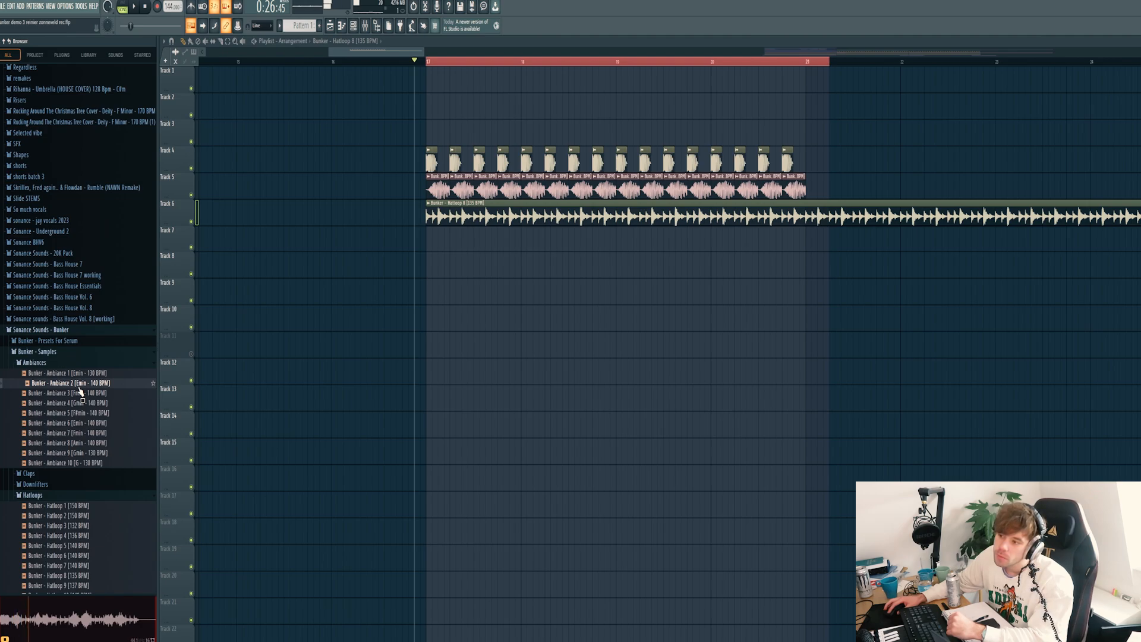
pyautogui.moveTo(79, 390); pyautogui.dragTo(428, 238)
# Fit the Ambiance 2 clip on Track 7 to the project tempo
pyautogui.rightClick(428, 237)
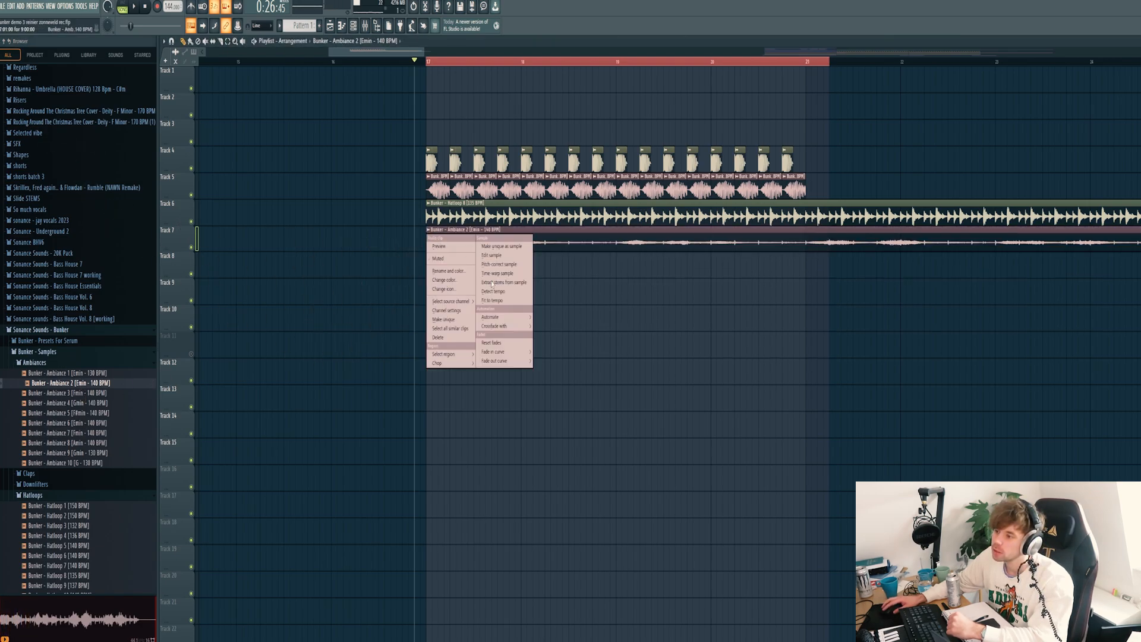
pyautogui.click(495, 301)
pyautogui.click(604, 338)
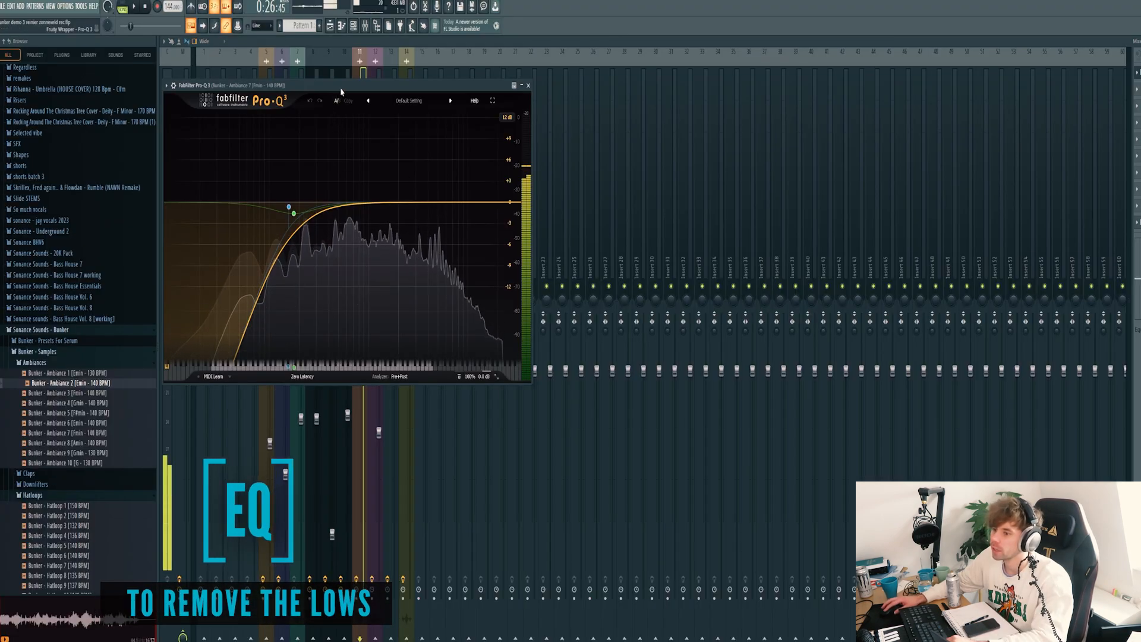
# Inspect the FabFilter Pro-Q 3 low cut and the other effects on the ambiance's mixer track
pyautogui.moveTo(377, 77); pyautogui.dragTo(594, 77)
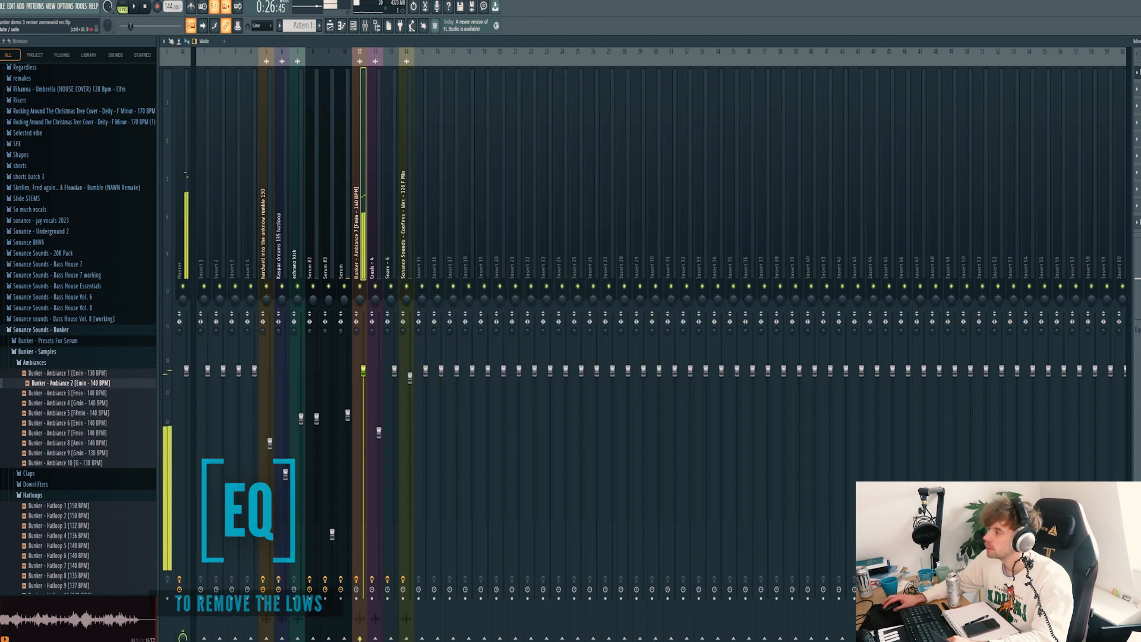
pyautogui.moveTo(250, 104); pyautogui.dragTo(537, 133)
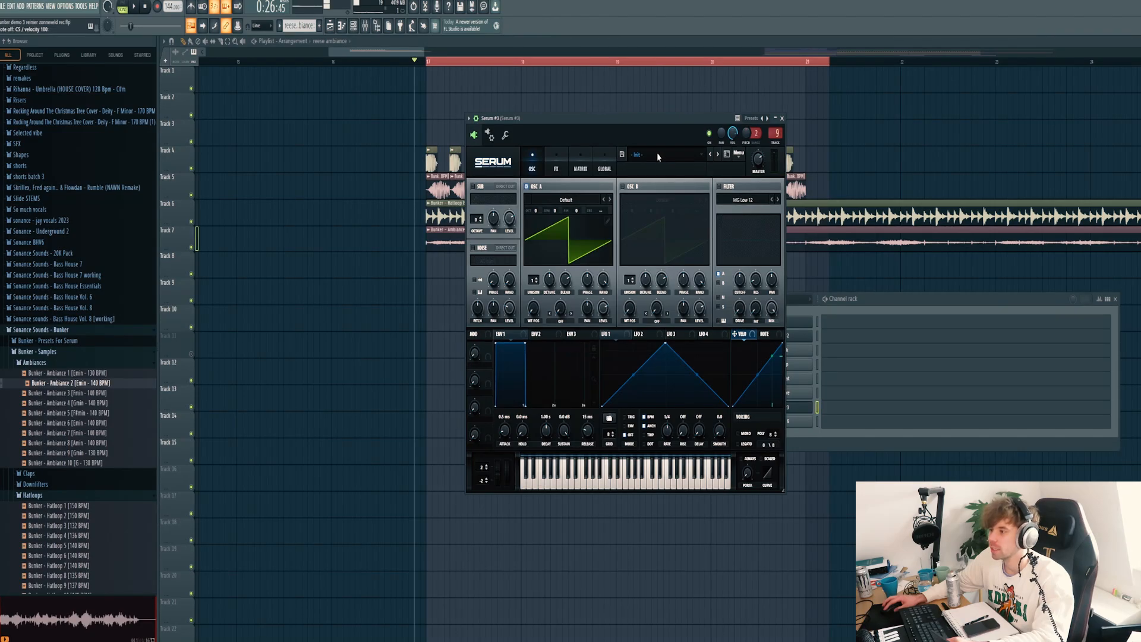
# Load the Reese - Morpheus preset from the Sonance Sounds - Bunker bank into Serum #3 and open its piano roll
pyautogui.click(658, 154)
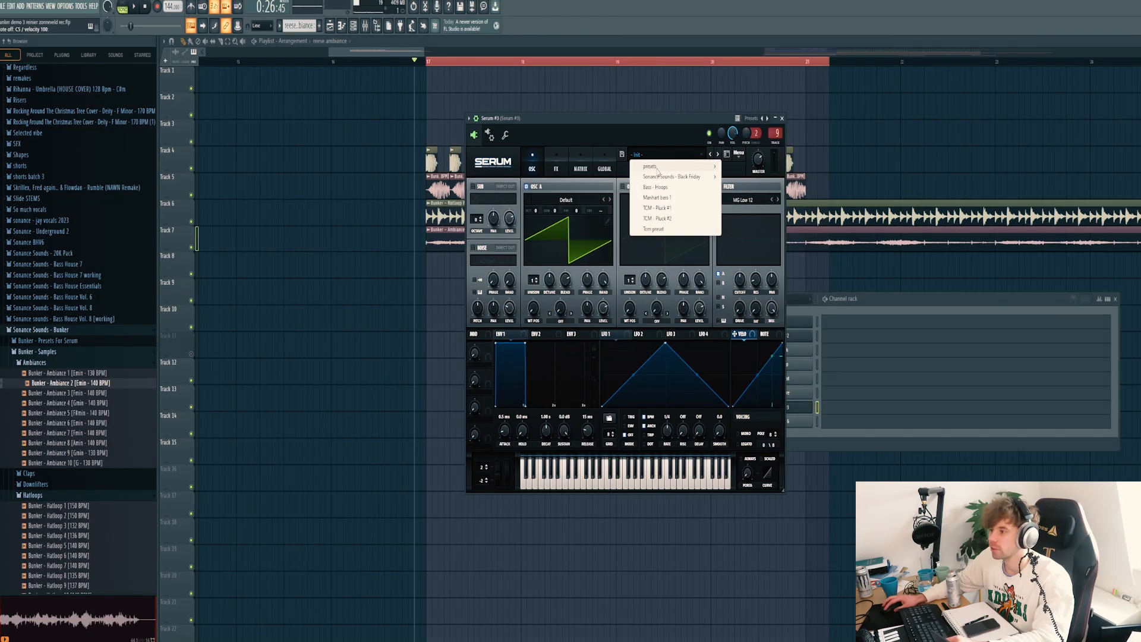
pyautogui.moveTo(658, 169)
pyautogui.moveTo(767, 366)
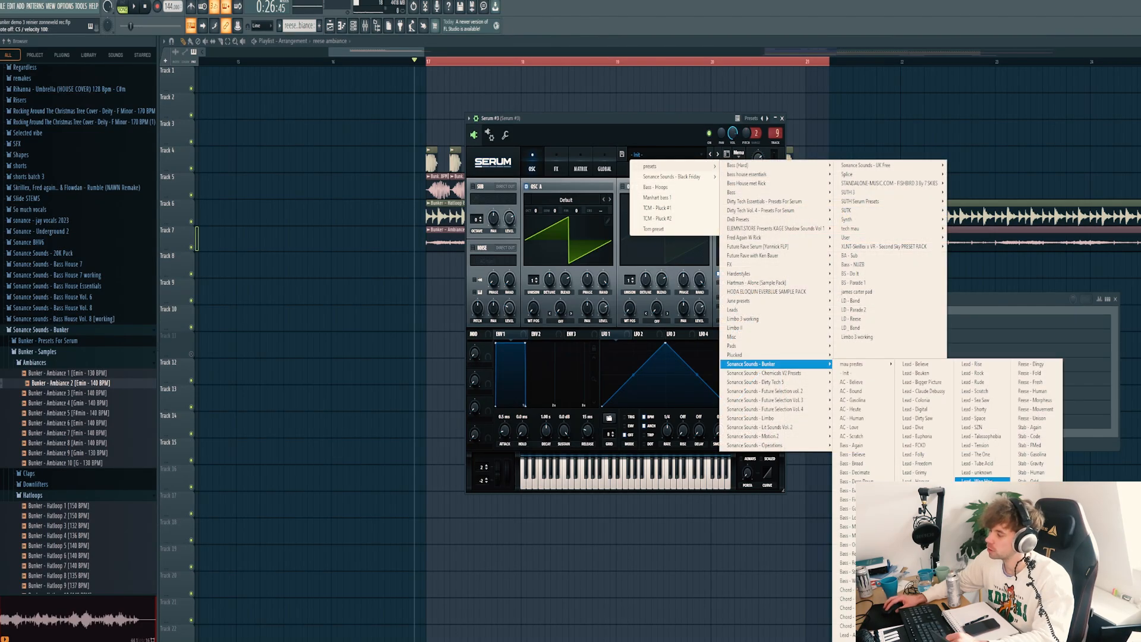
pyautogui.click(1034, 391)
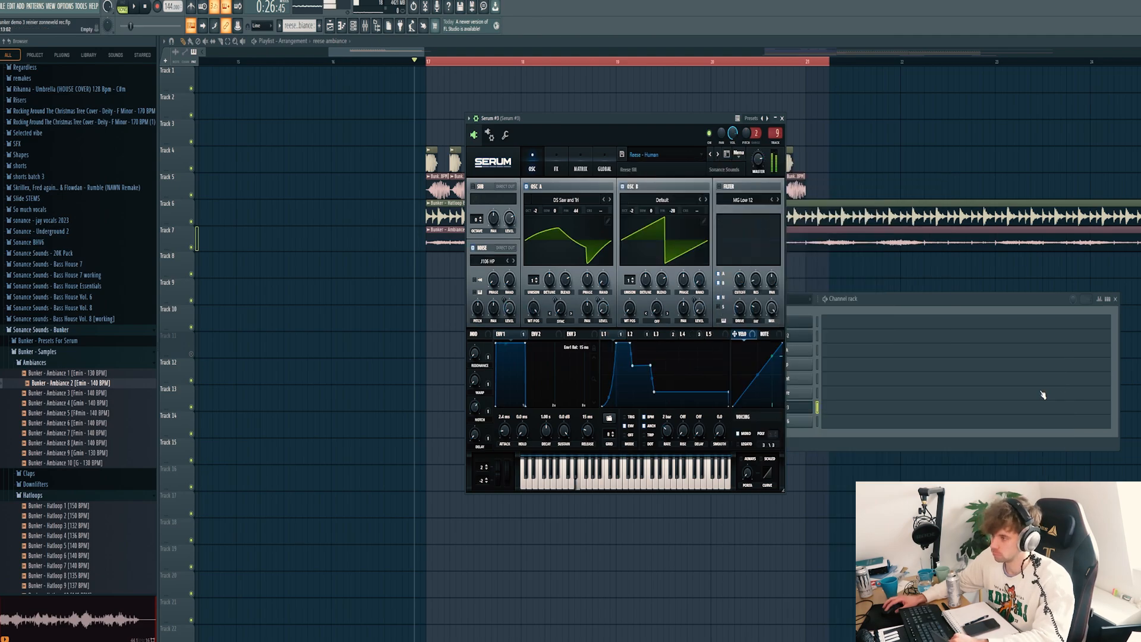
pyautogui.click(718, 156)
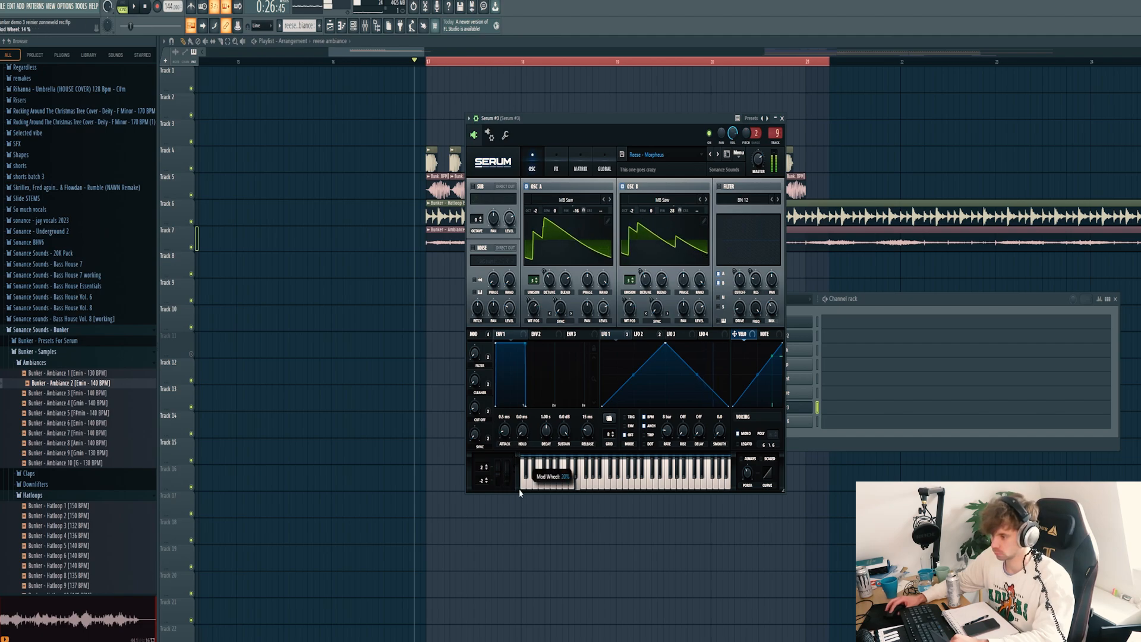
pyautogui.click(850, 414)
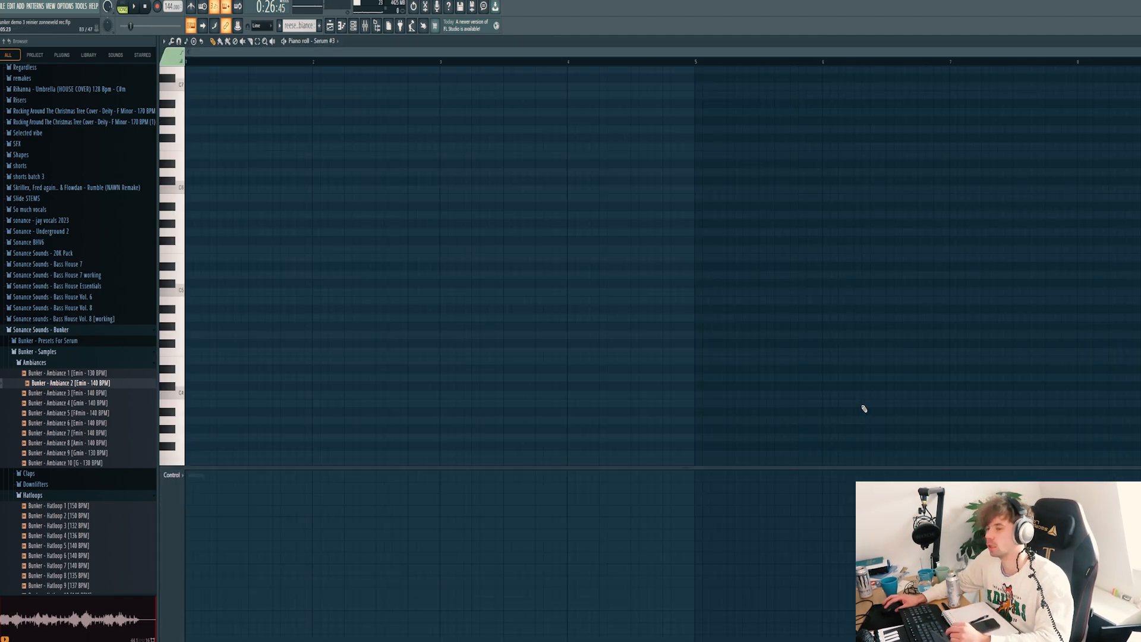
# Draw one long sustained G5 note from bar 1 in the Serum #3 piano roll and play it back
pyautogui.moveTo(310, 250); pyautogui.dragTo(606, 249)
pyautogui.moveTo(390, 244); pyautogui.dragTo(184, 238)
pyautogui.moveTo(490, 235); pyautogui.dragTo(1129, 236)
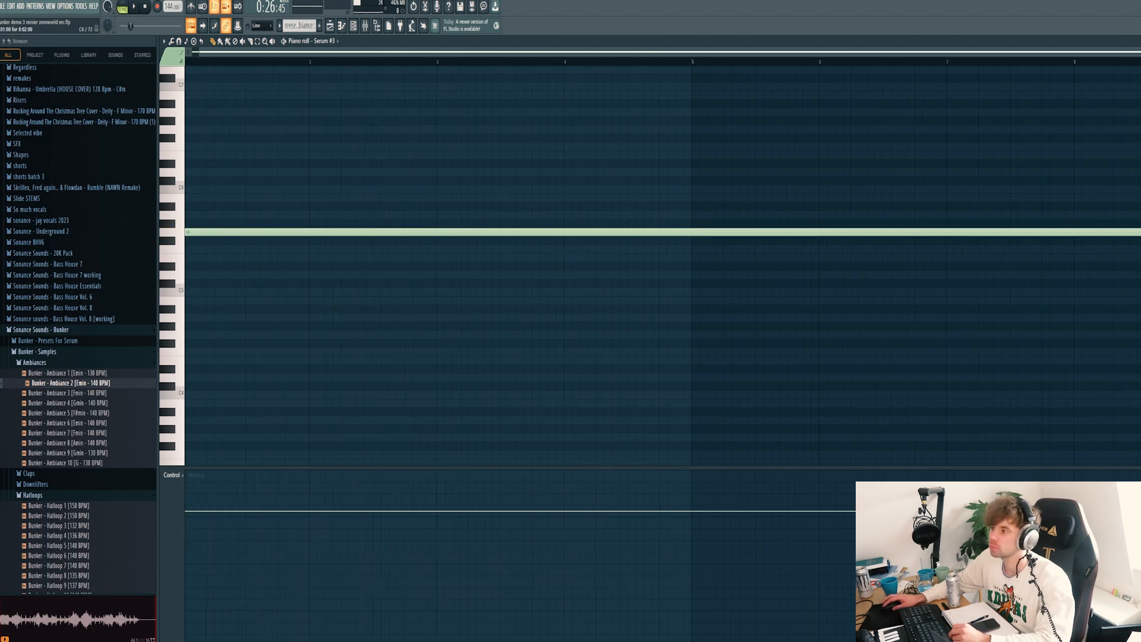
pyautogui.press('space')
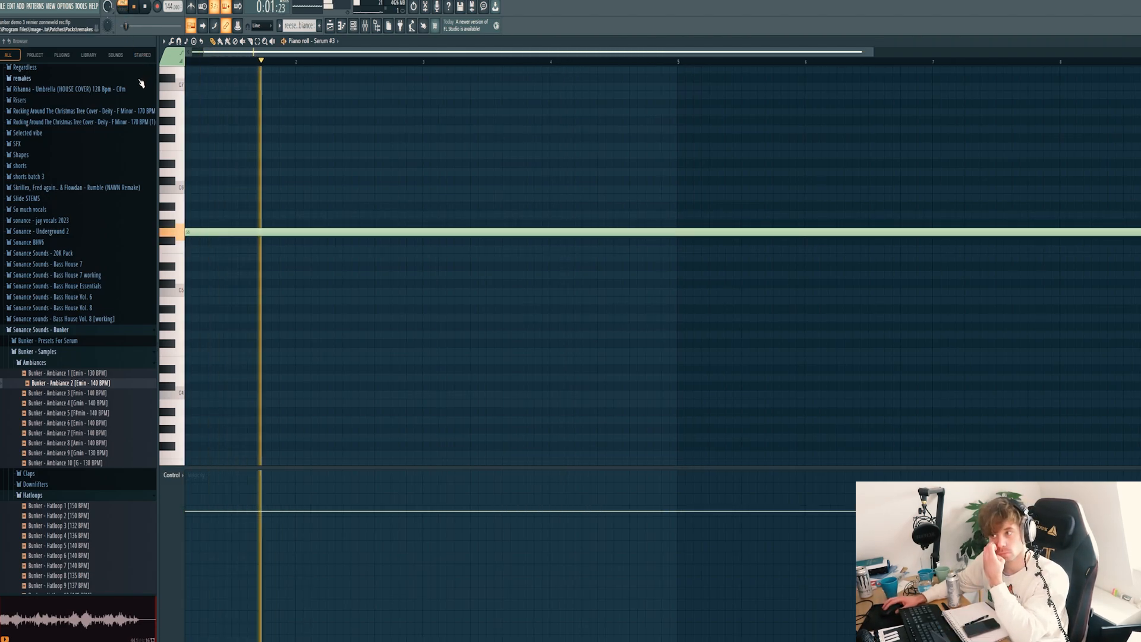
# Move the mod wheel in Serum #3 and create an automation clip for that last tweaked parameter
pyautogui.press('F6')
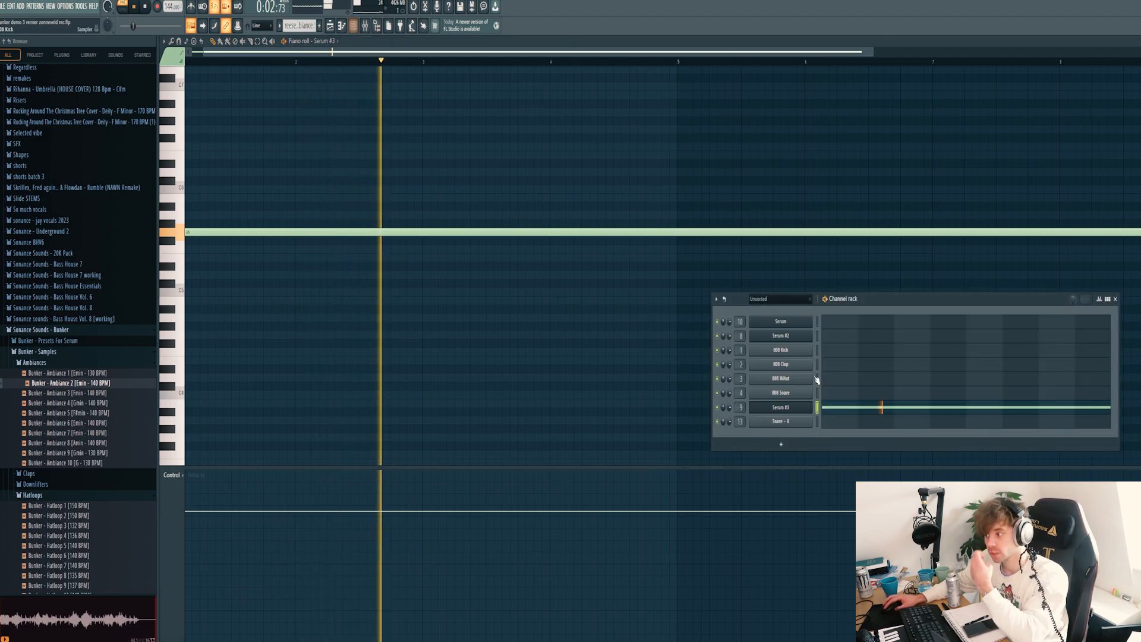
pyautogui.click(805, 407)
pyautogui.moveTo(509, 479)
pyautogui.mouseDown()
pyautogui.moveTo(518, 470)
pyautogui.moveTo(519, 486)
pyautogui.mouseUp()
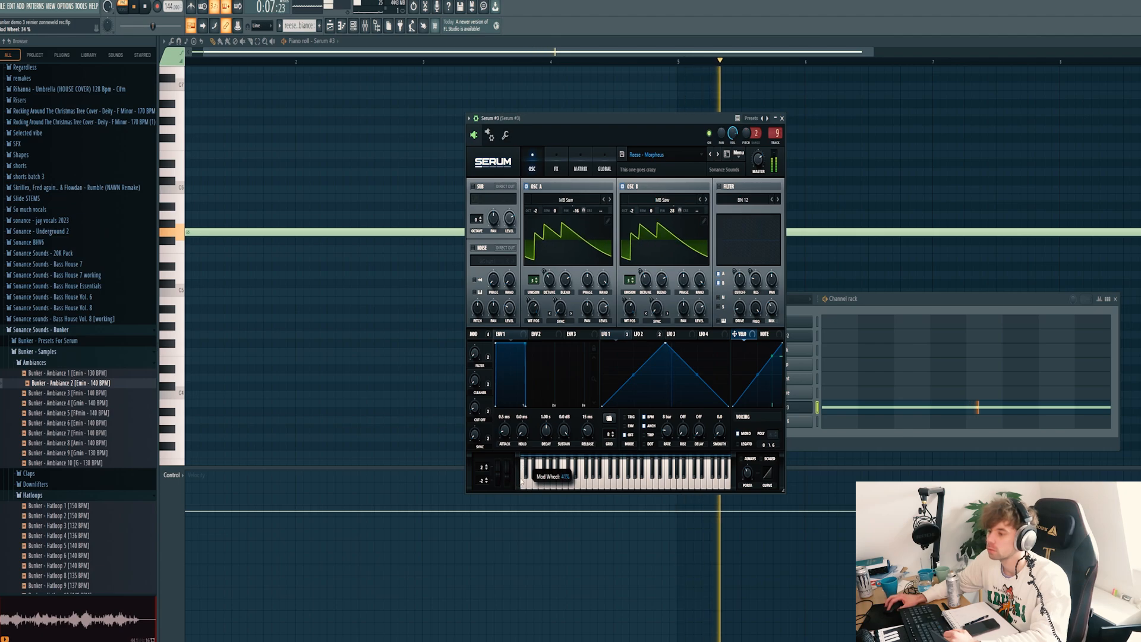
pyautogui.click(81, 6)
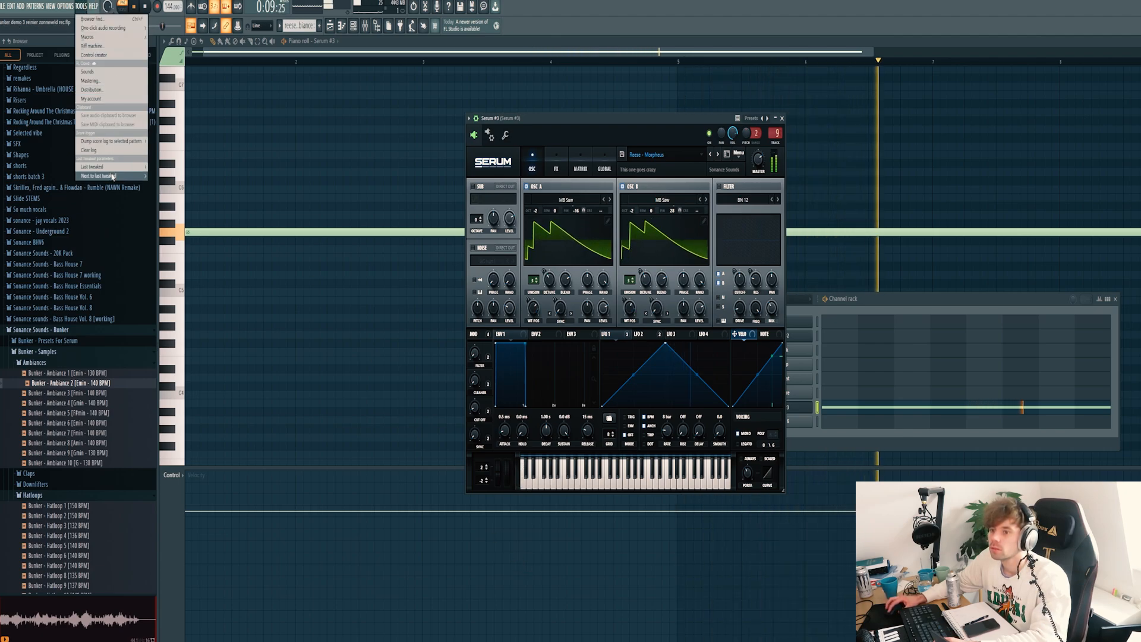
pyautogui.moveTo(116, 167)
pyautogui.click(173, 230)
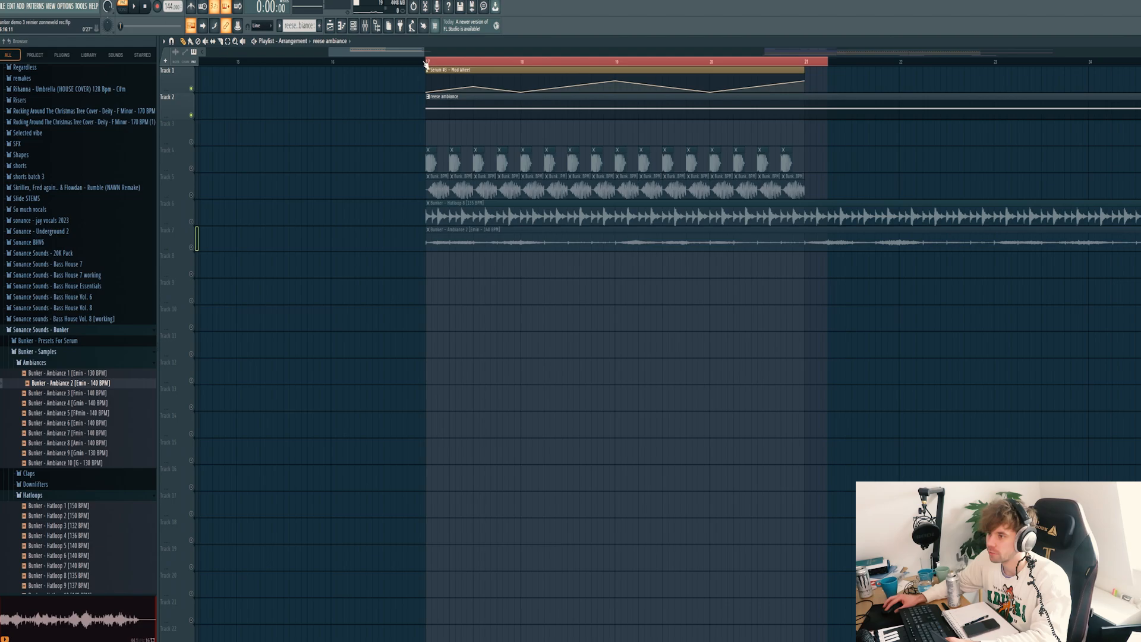
# Play the reese with its mod wheel automation and inspect the FabFilter Pro-Q 3 low cut on the Serum #3 mixer track
pyautogui.press('space')
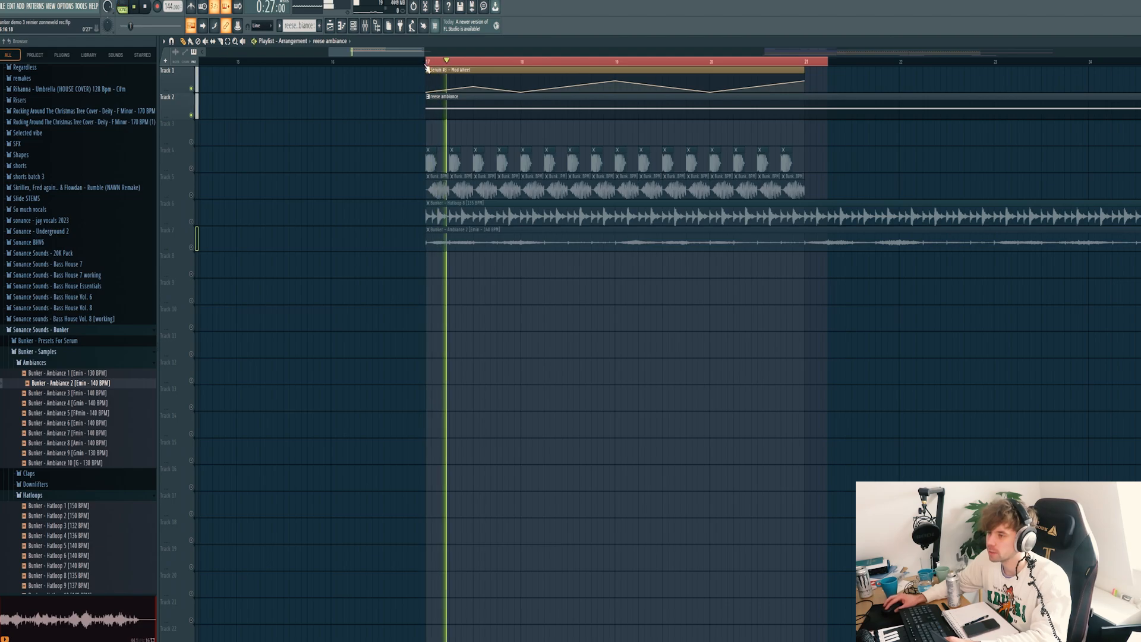
pyautogui.click(365, 28)
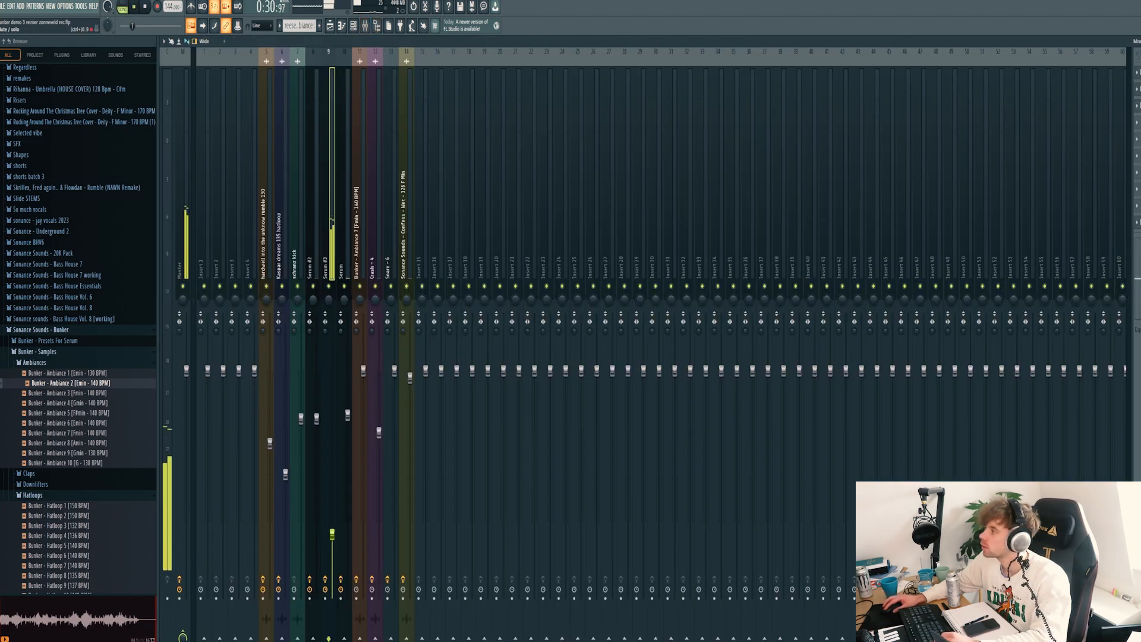
pyautogui.click(1139, 72)
pyautogui.moveTo(370, 136); pyautogui.dragTo(585, 118)
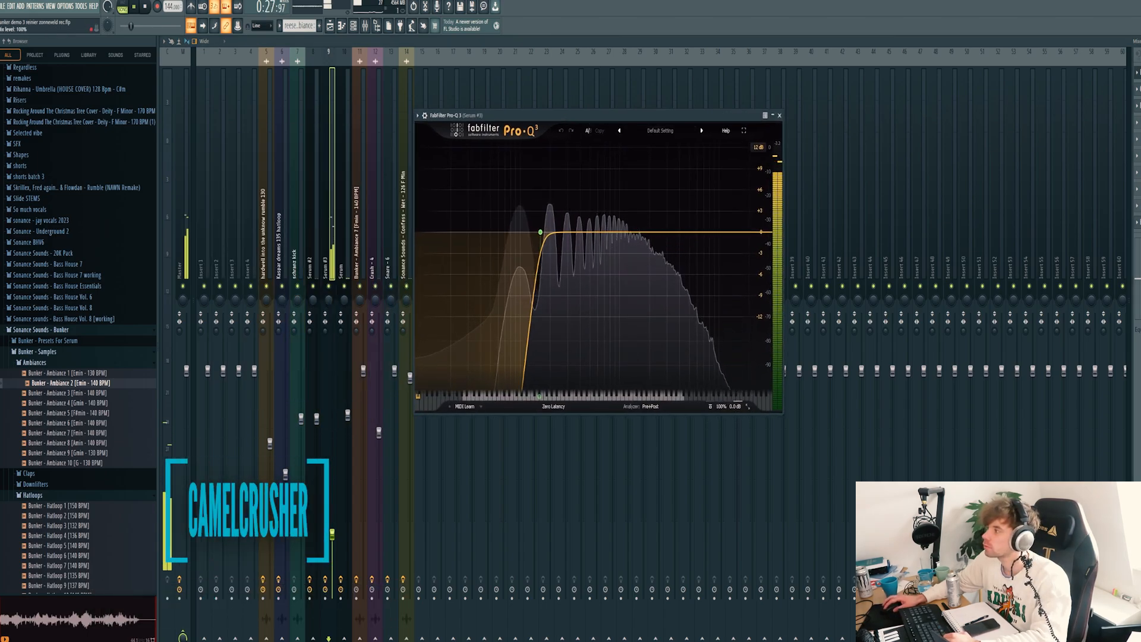
pyautogui.click(1140, 72)
# Inspect the remaining effects through Kickstart on the Serum #3 mixer track, and listen to the full drop in the playlist
pyautogui.click(1139, 88)
pyautogui.moveTo(245, 147); pyautogui.dragTo(566, 123)
pyautogui.click(1139, 205)
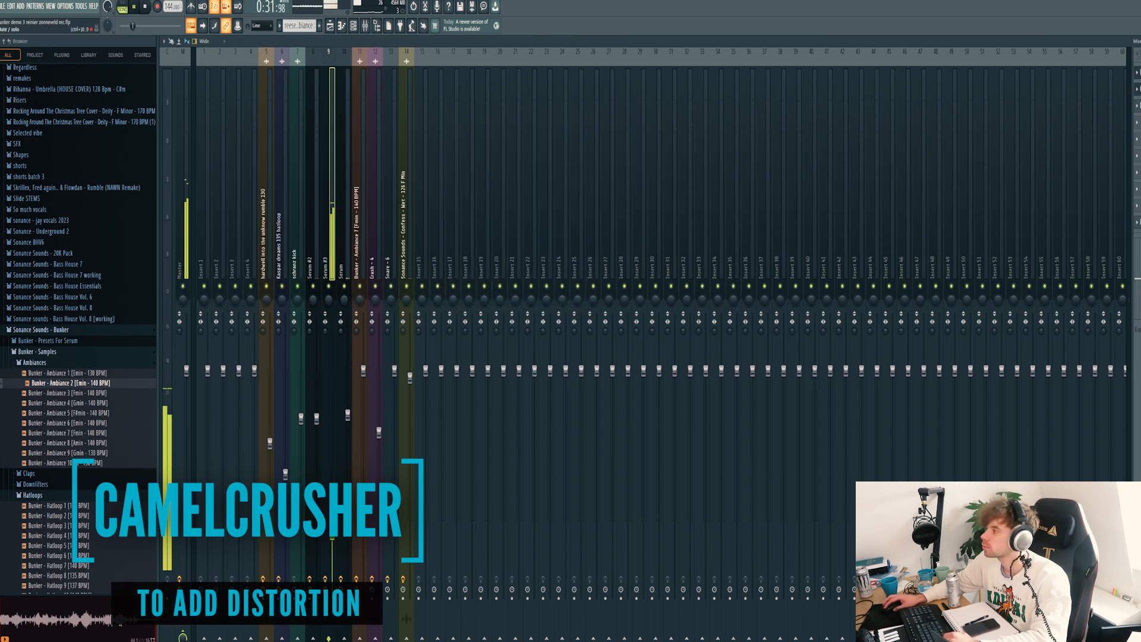
pyautogui.click(1140, 221)
pyautogui.moveTo(283, 152); pyautogui.dragTo(540, 162)
pyautogui.press('space')
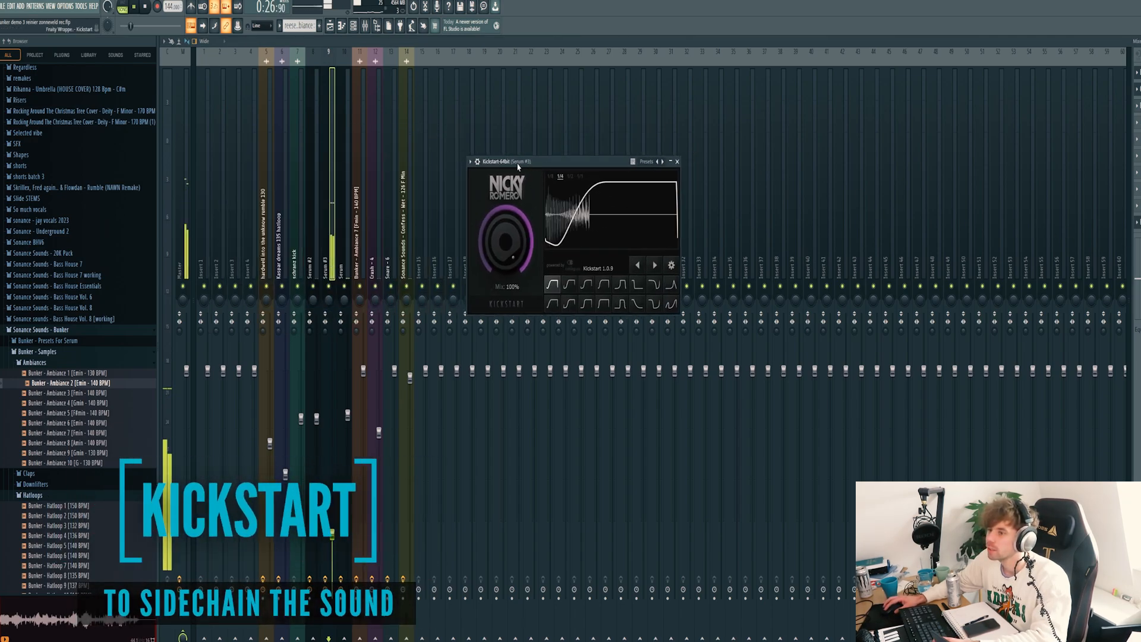
pyautogui.press('F5')
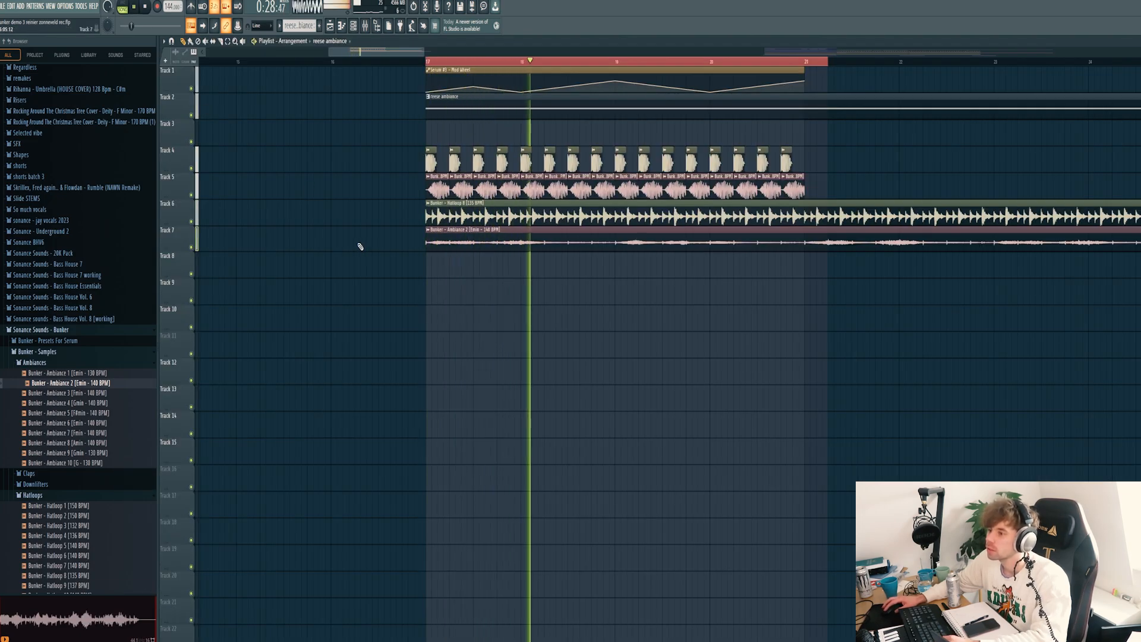
pyautogui.press('space')
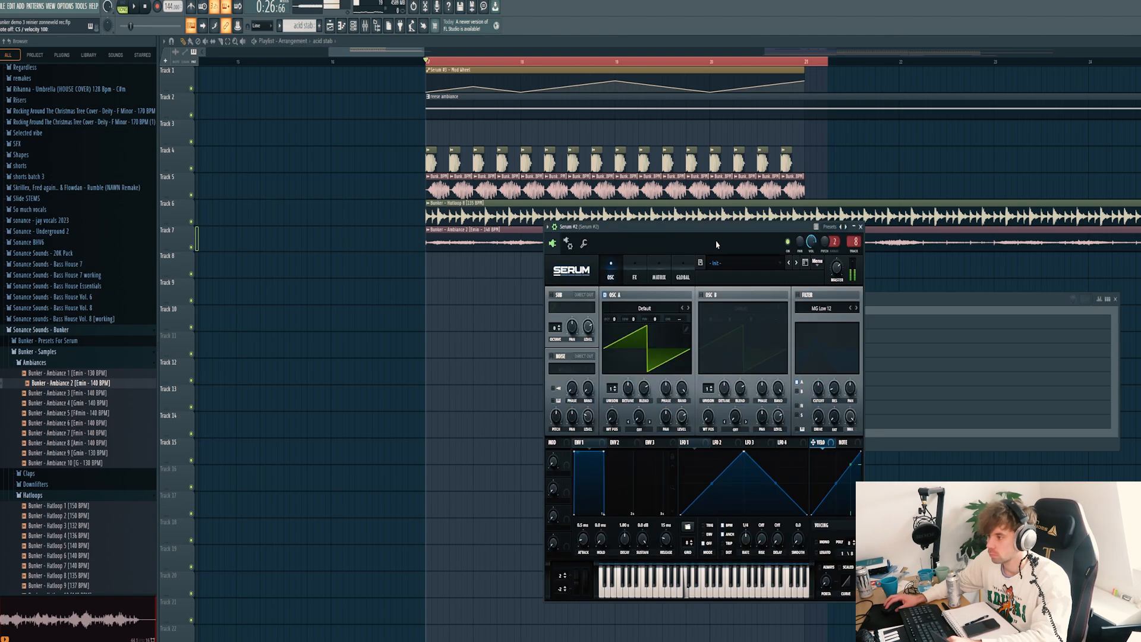
# Load the AC - Human preset from the Sonance Sounds - Bunker bank into Serum #2
pyautogui.click(725, 264)
pyautogui.moveTo(766, 274)
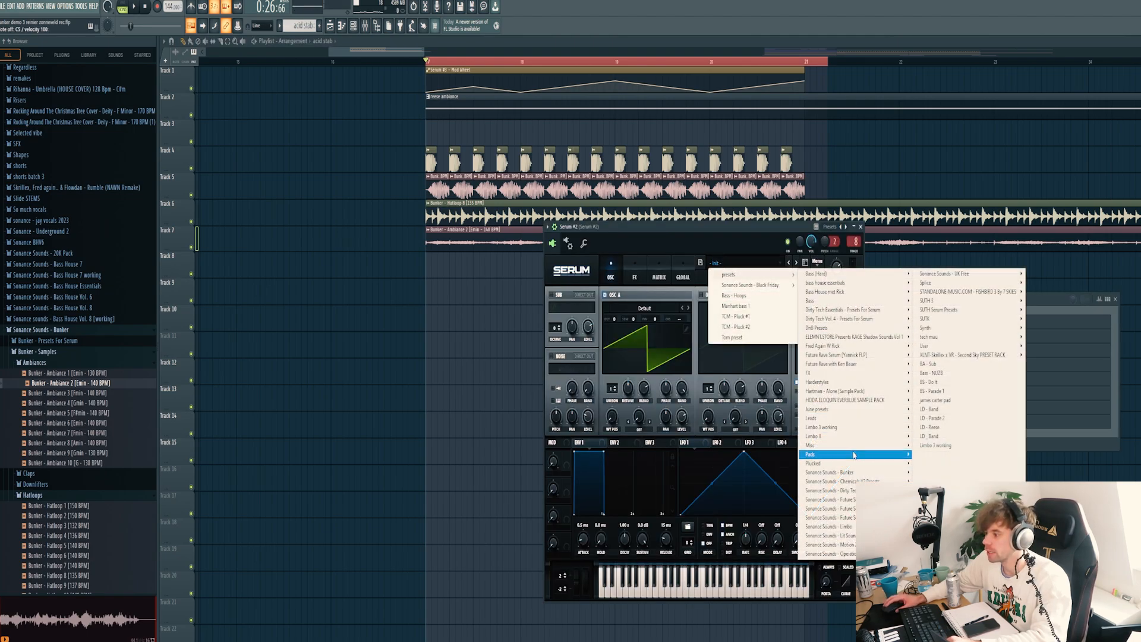
pyautogui.moveTo(854, 472)
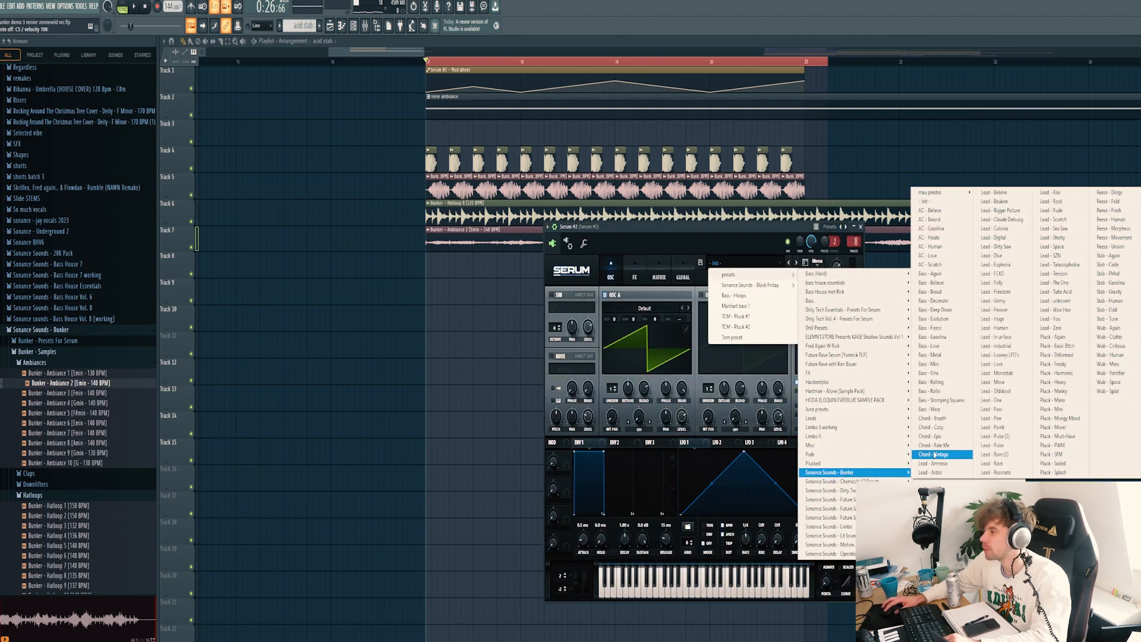
pyautogui.click(935, 228)
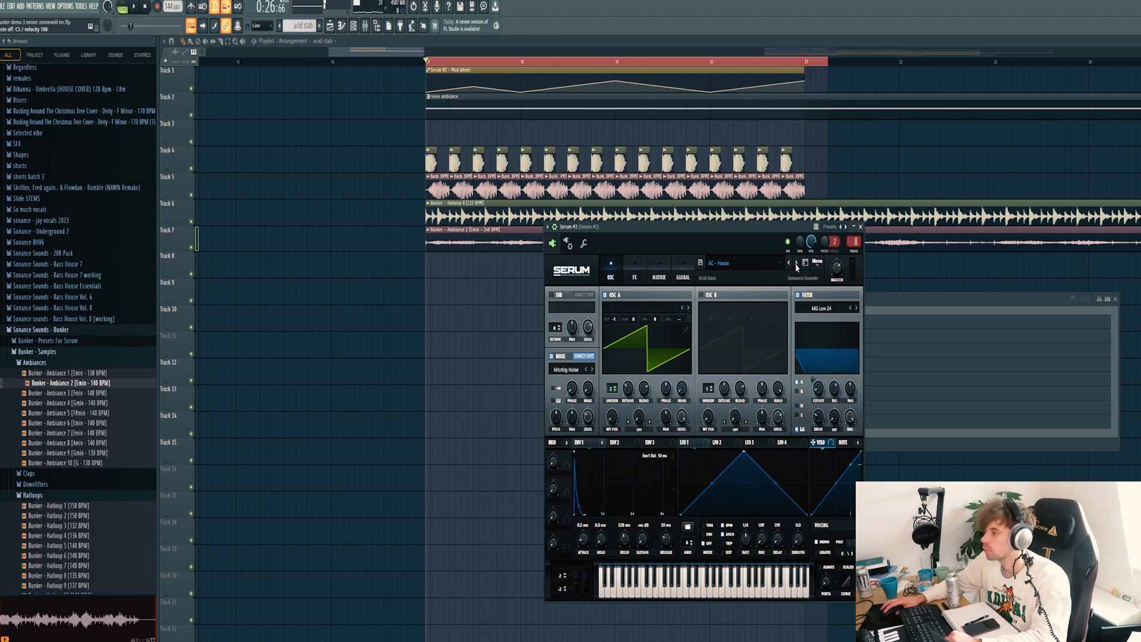
pyautogui.click(891, 308)
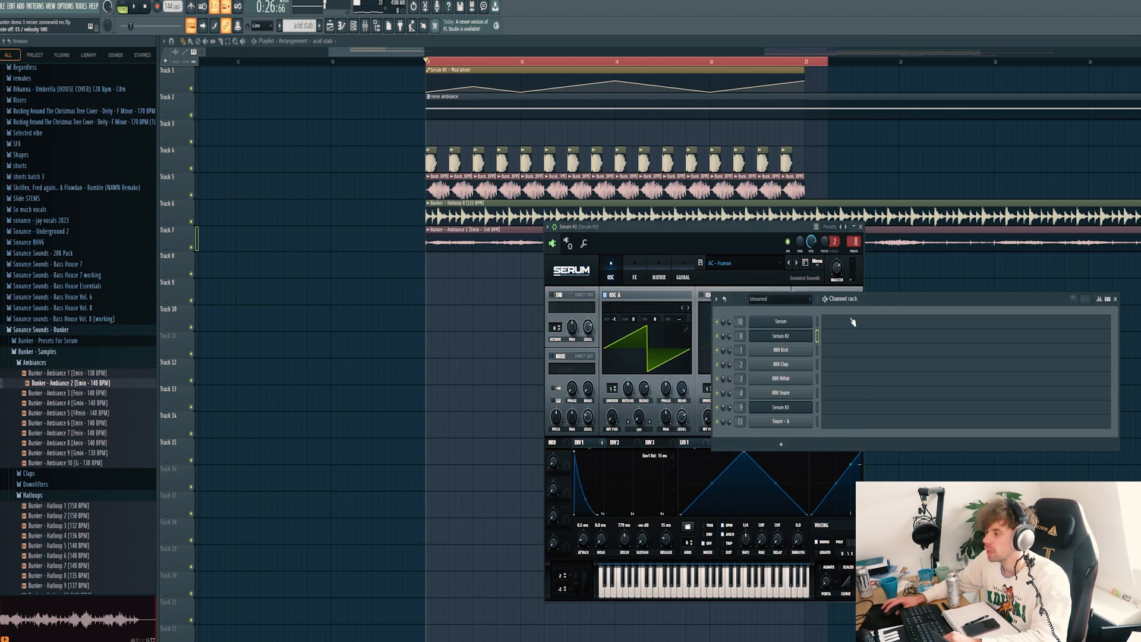
# Draw a single short G5 stab in the Serum #2 piano roll, lower it an octave and play it
pyautogui.click(831, 345)
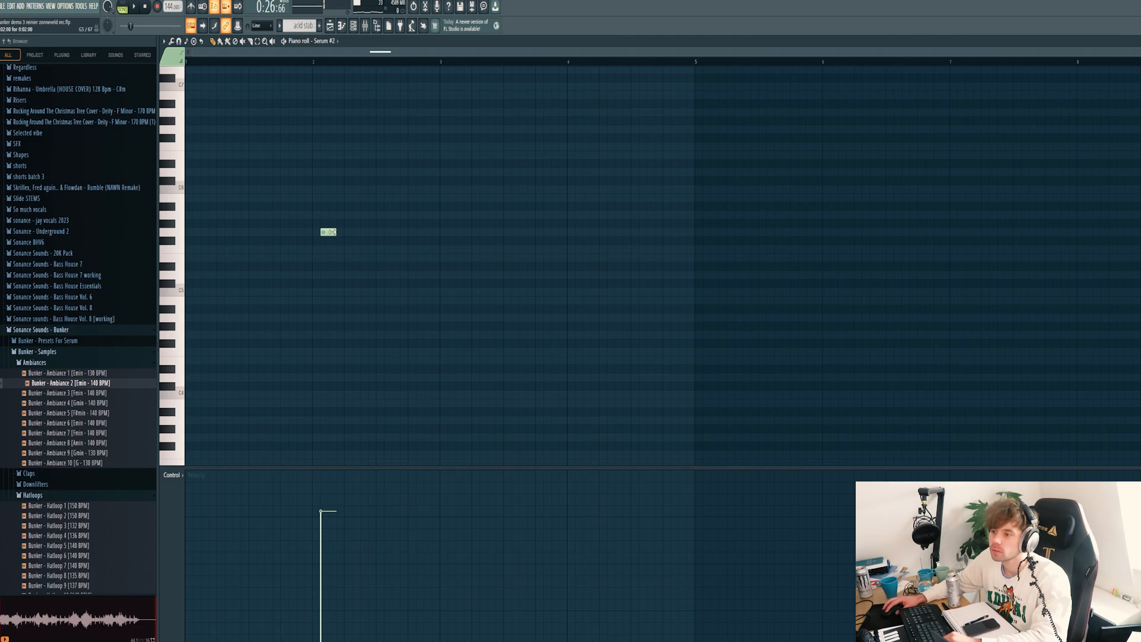
pyautogui.moveTo(243, 236); pyautogui.dragTo(242, 338)
pyautogui.press('space')
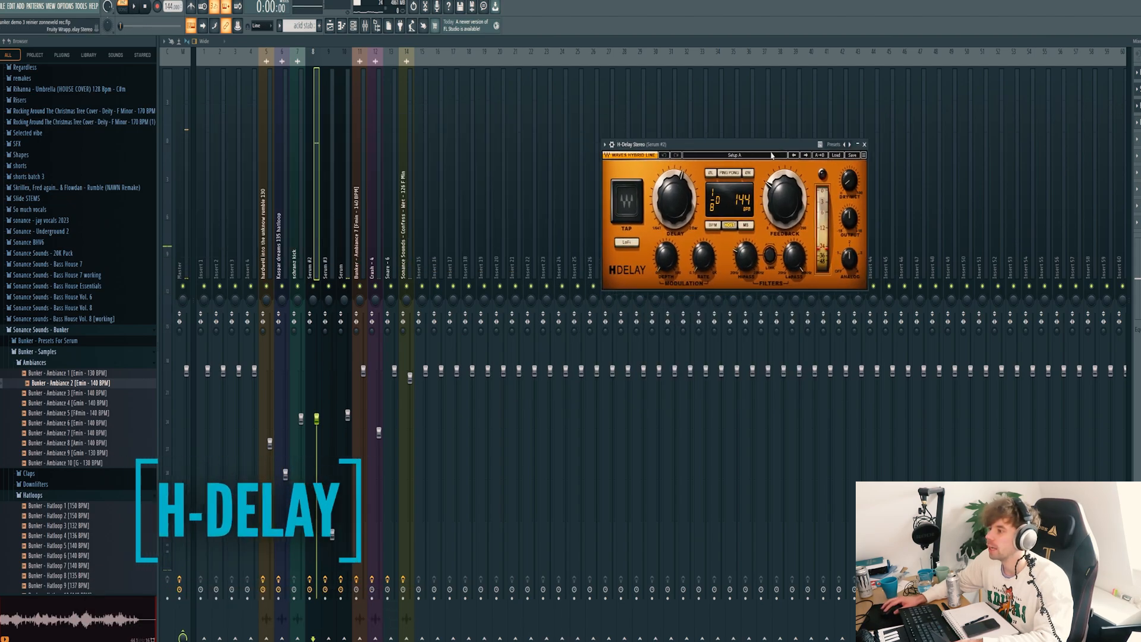
# Inspect the H-Delay and the neighbouring effects on the Serum #2 mixer track during playback
pyautogui.moveTo(772, 155); pyautogui.dragTo(780, 155)
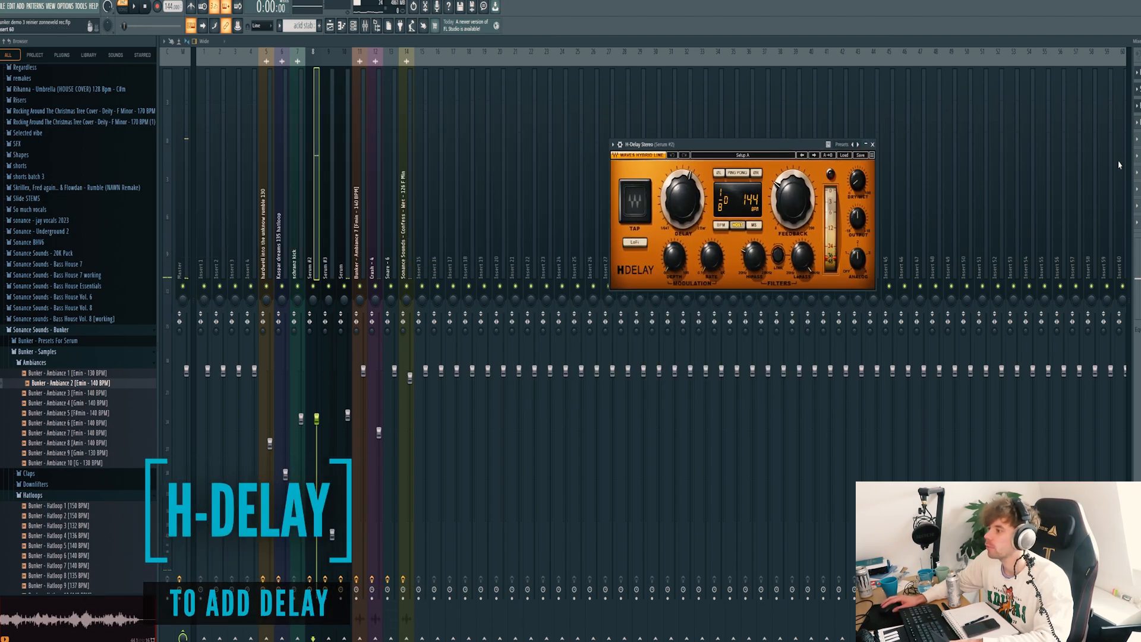
pyautogui.press('space')
pyautogui.click(1138, 122)
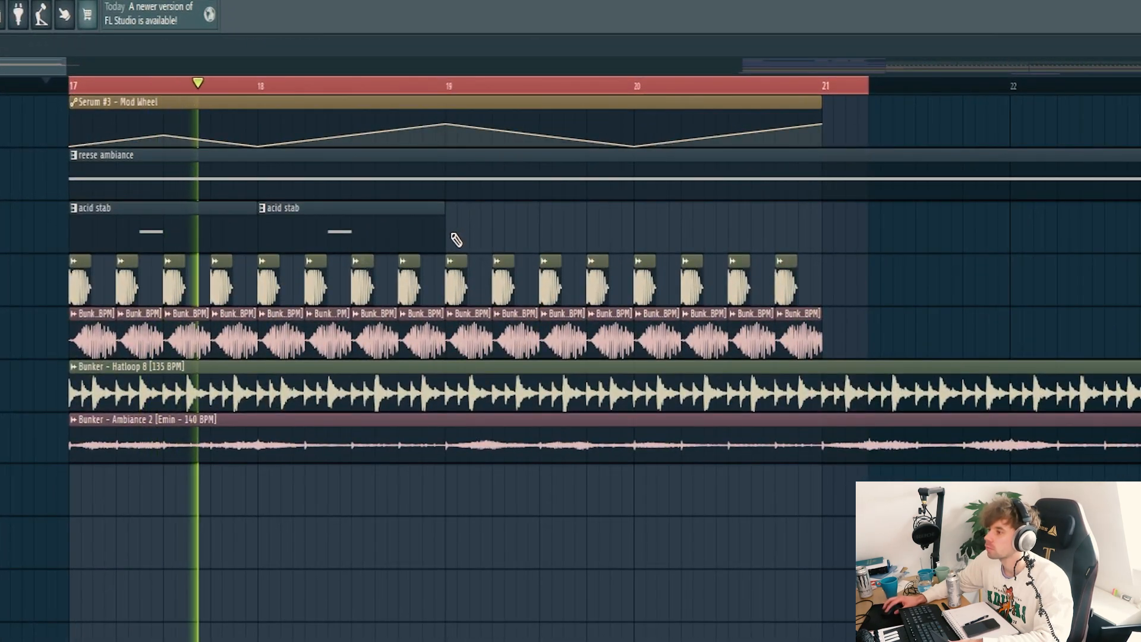
# Place further acid stab clips on Track 3 at bars 19 and 20 and listen to the result
pyautogui.click(456, 239)
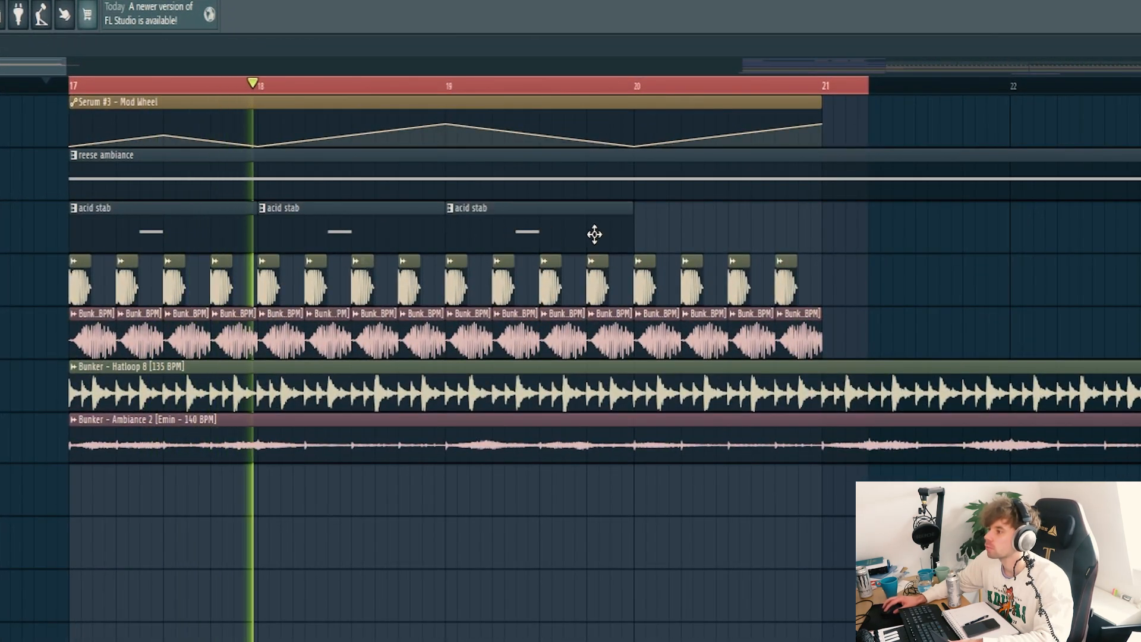
pyautogui.click(642, 238)
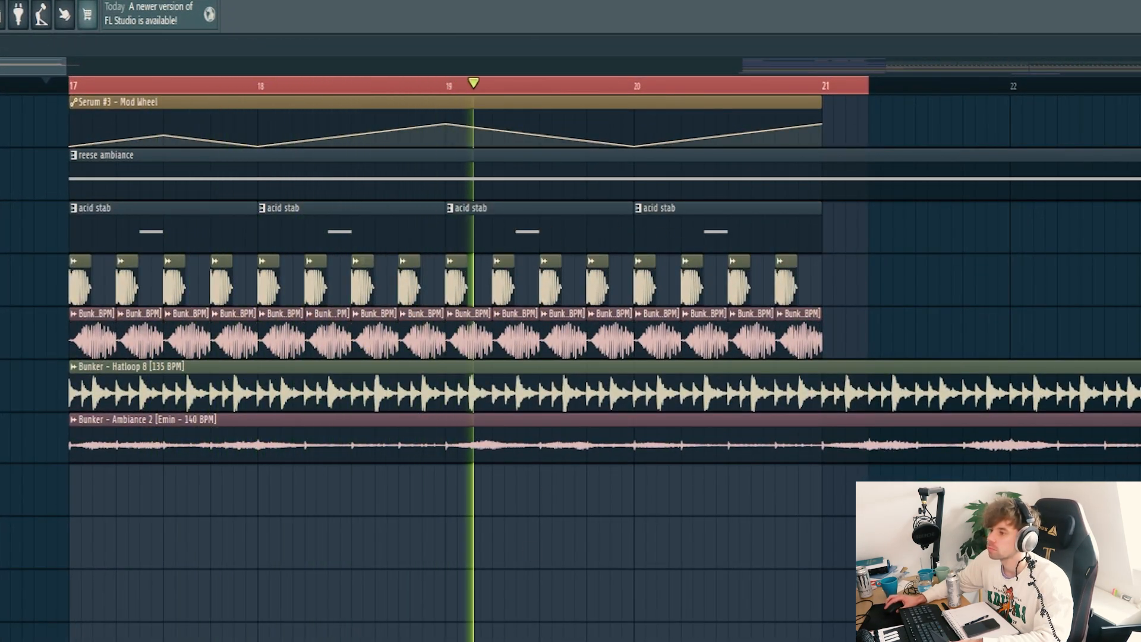
pyautogui.press('space')
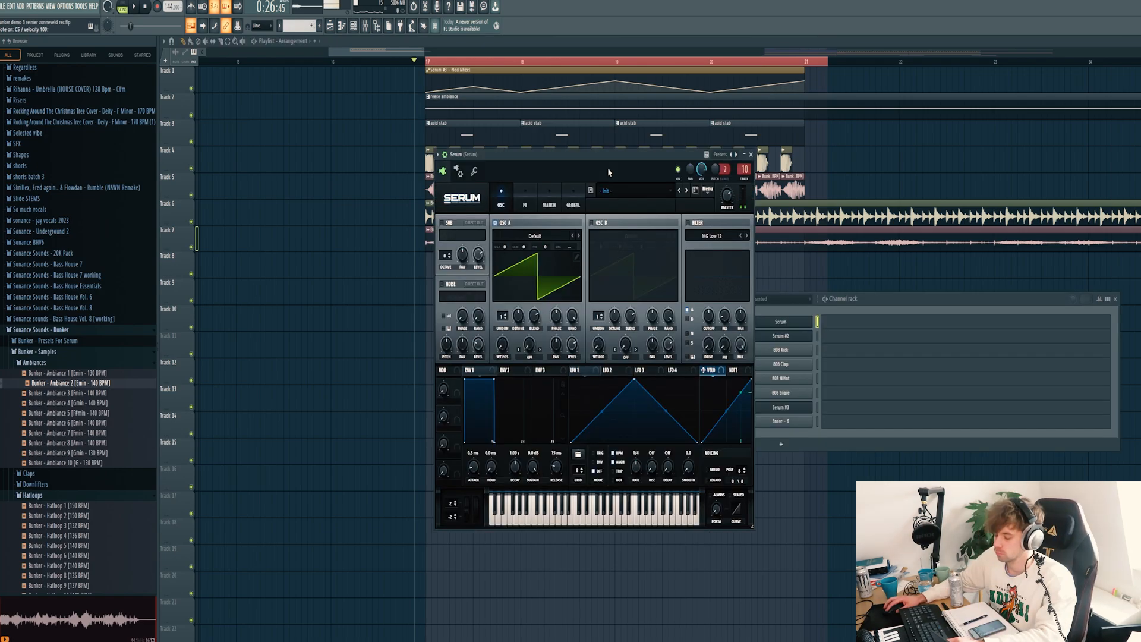
# Load a lead preset from the Sonance Sounds - Bunker bank into Serum and step through the presets past Lead - Believe
pyautogui.click(608, 190)
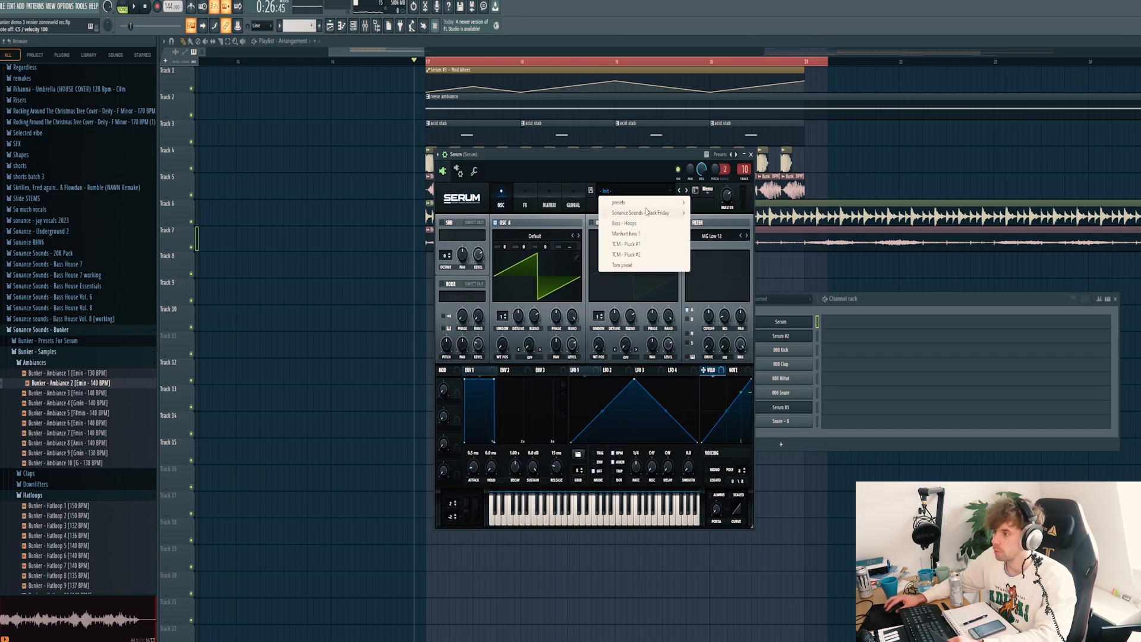
pyautogui.moveTo(647, 206)
pyautogui.moveTo(743, 402)
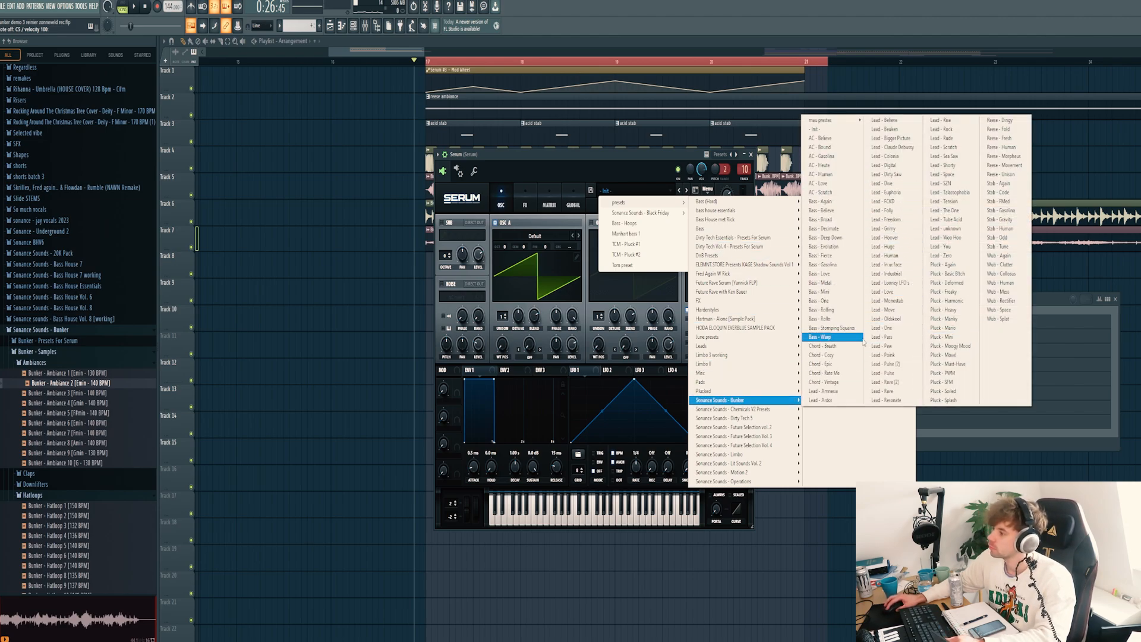
pyautogui.click(821, 400)
pyautogui.click(688, 190)
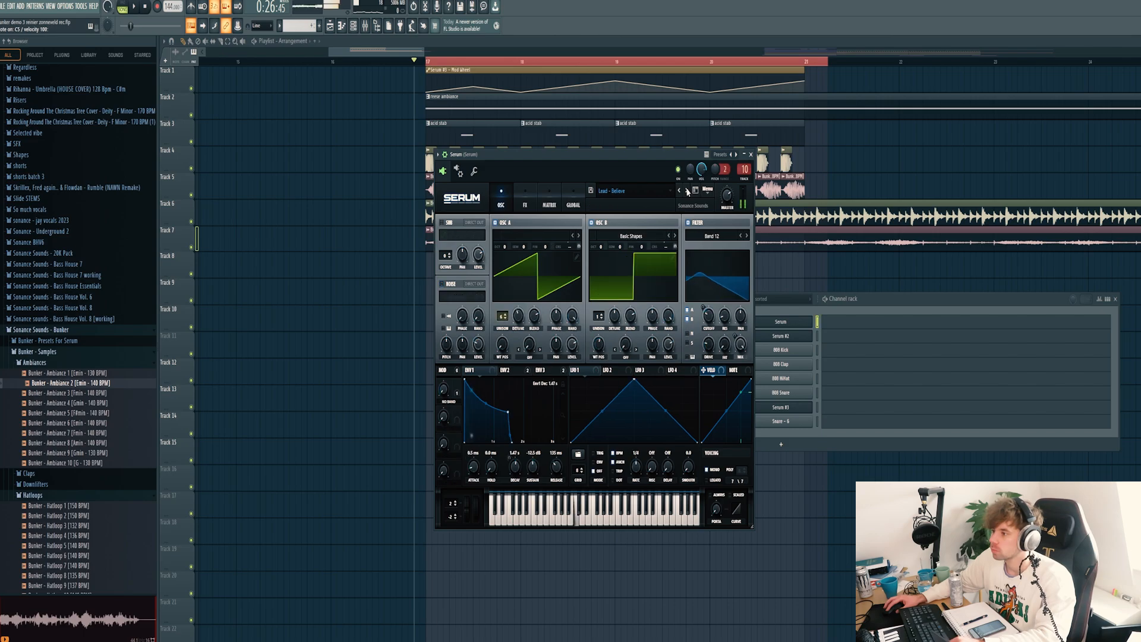
pyautogui.click(688, 191)
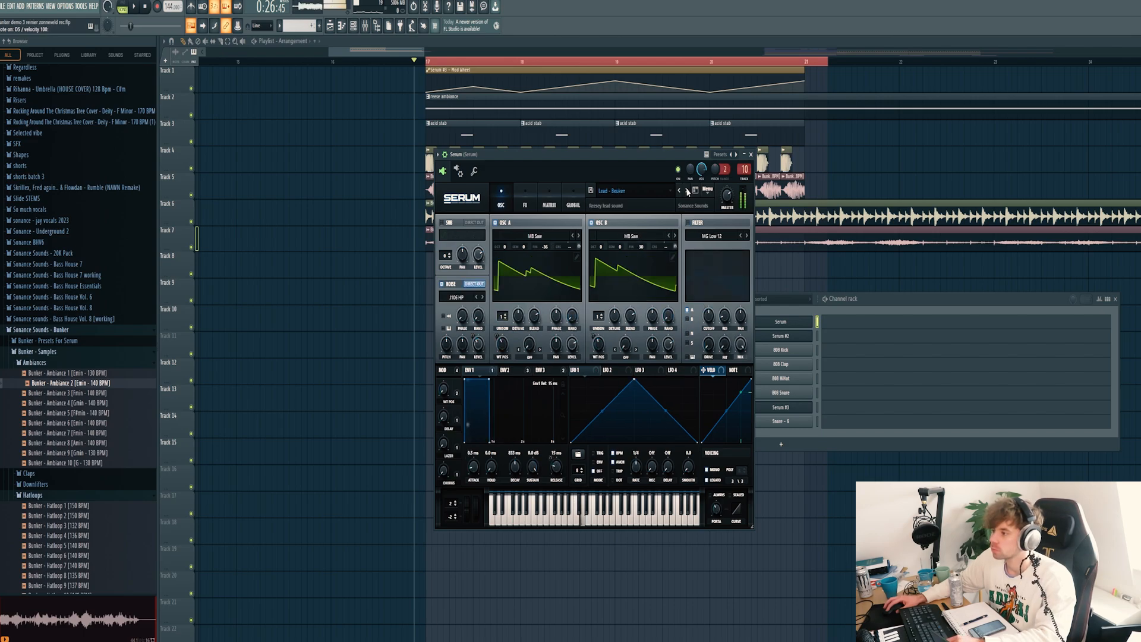
# Draw a rhythm of five short G5 notes in bar 1 of the Serum piano roll and play it
pyautogui.click(847, 325)
pyautogui.click(254, 214)
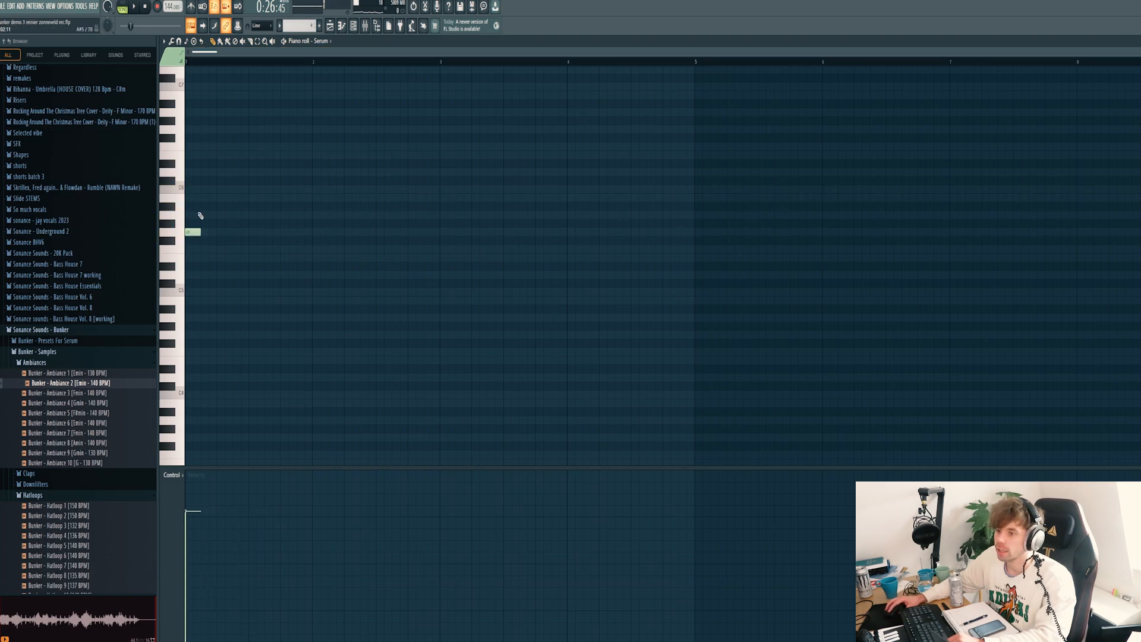
pyautogui.click(226, 232)
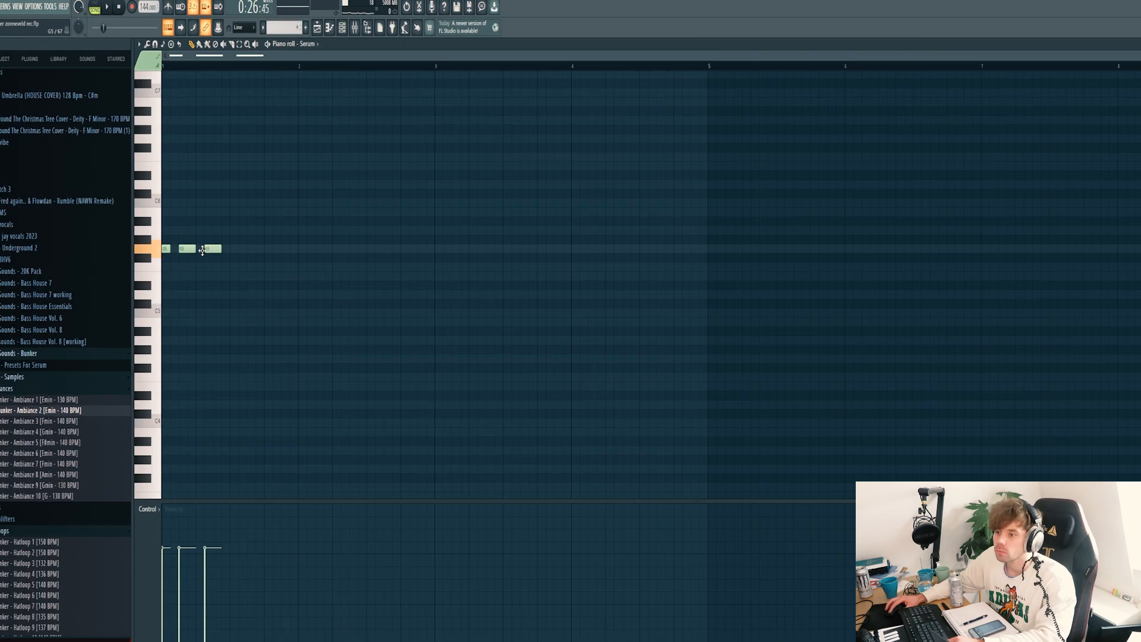
pyautogui.click(249, 232)
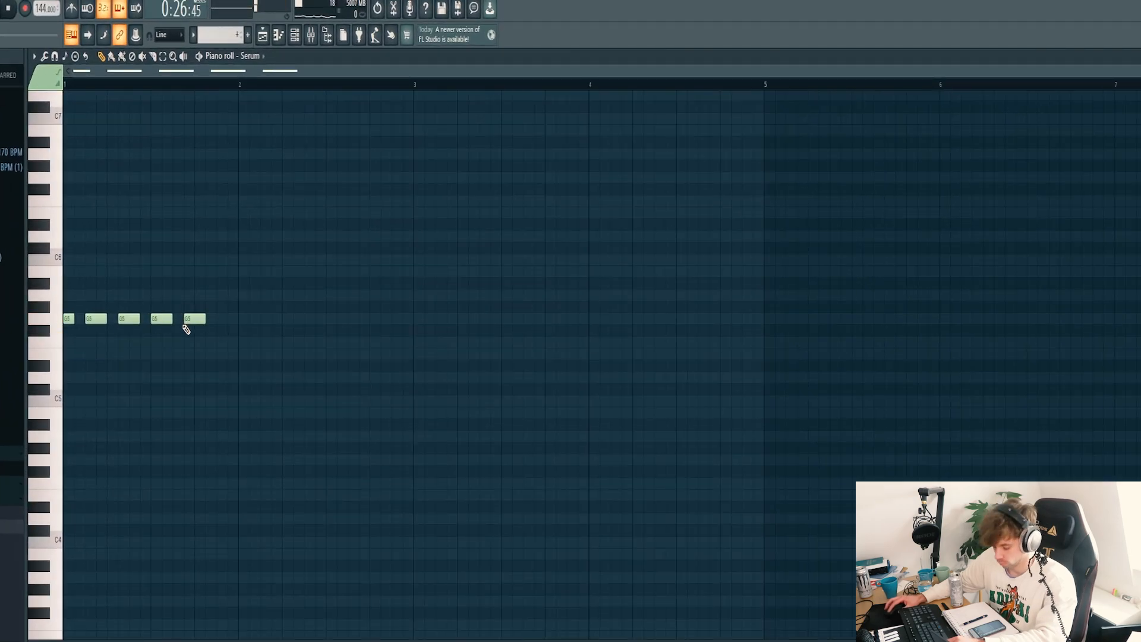
pyautogui.press('space')
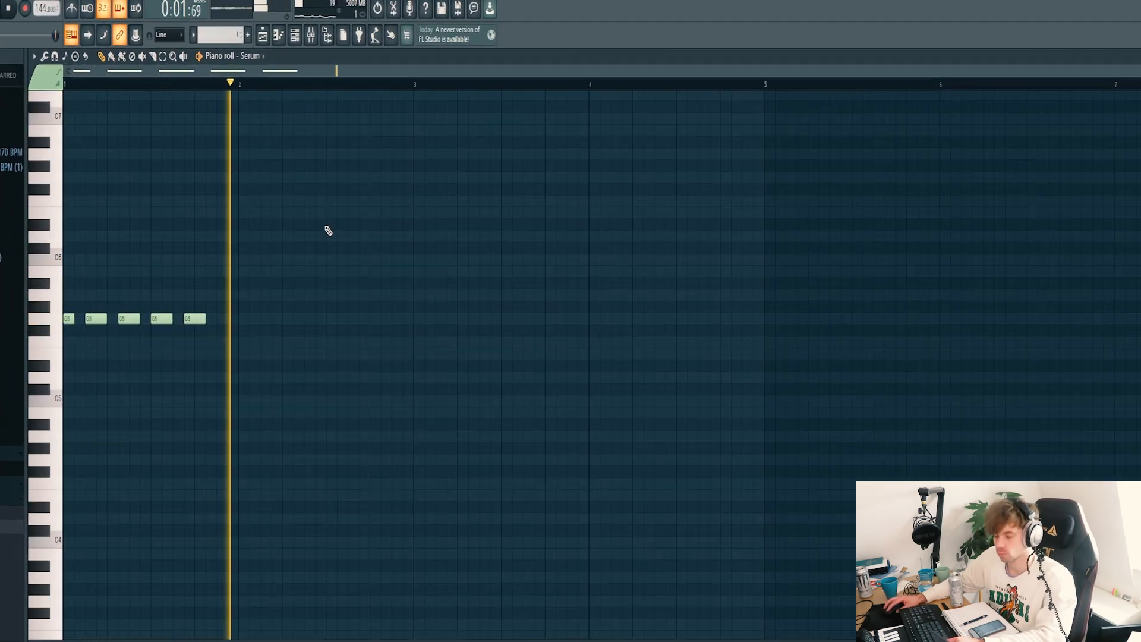
pyautogui.press('space')
# Fill bar 2 with four G5 notes and a closing G#5, and duplicate the two-bar phrase into bars 3 and 4
pyautogui.click(263, 317)
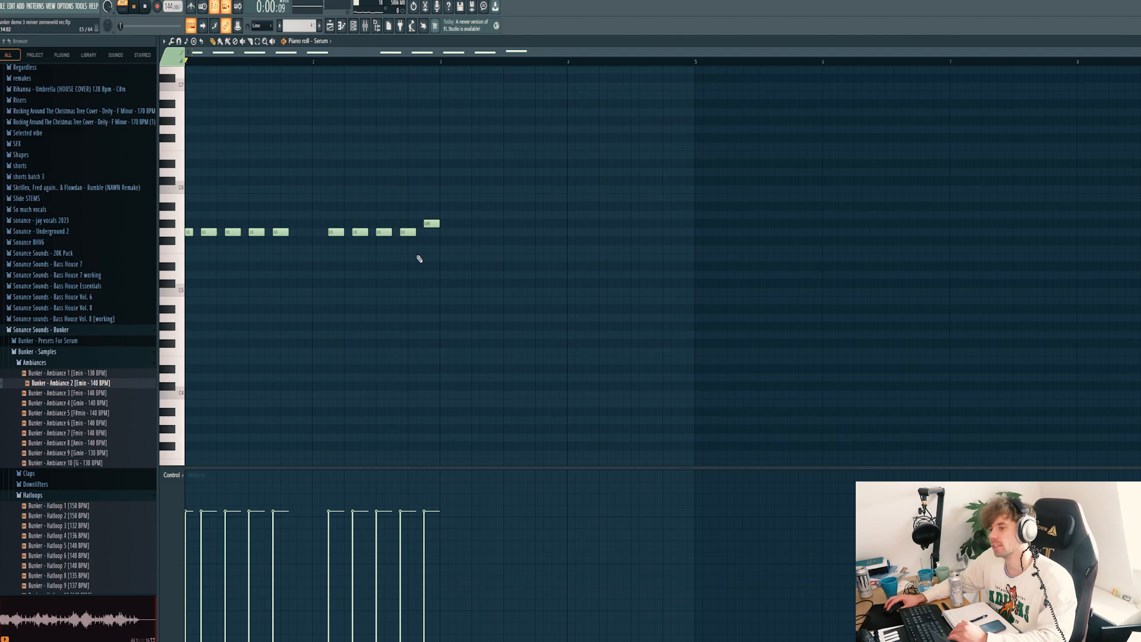
pyautogui.press('space')
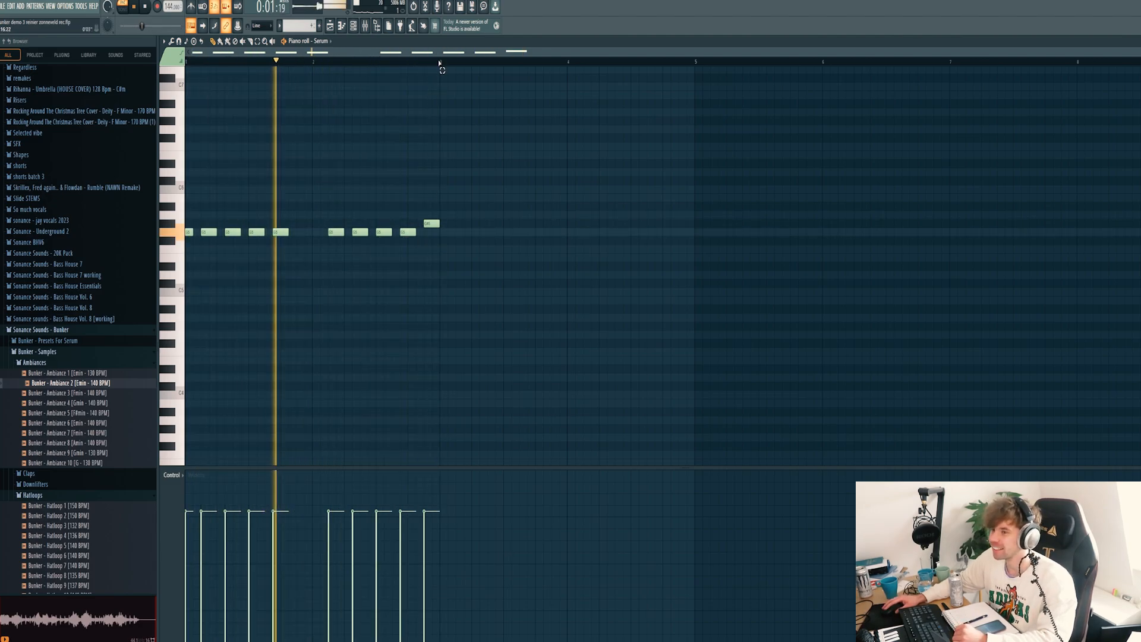
pyautogui.hotkey('ctrl', 'b')
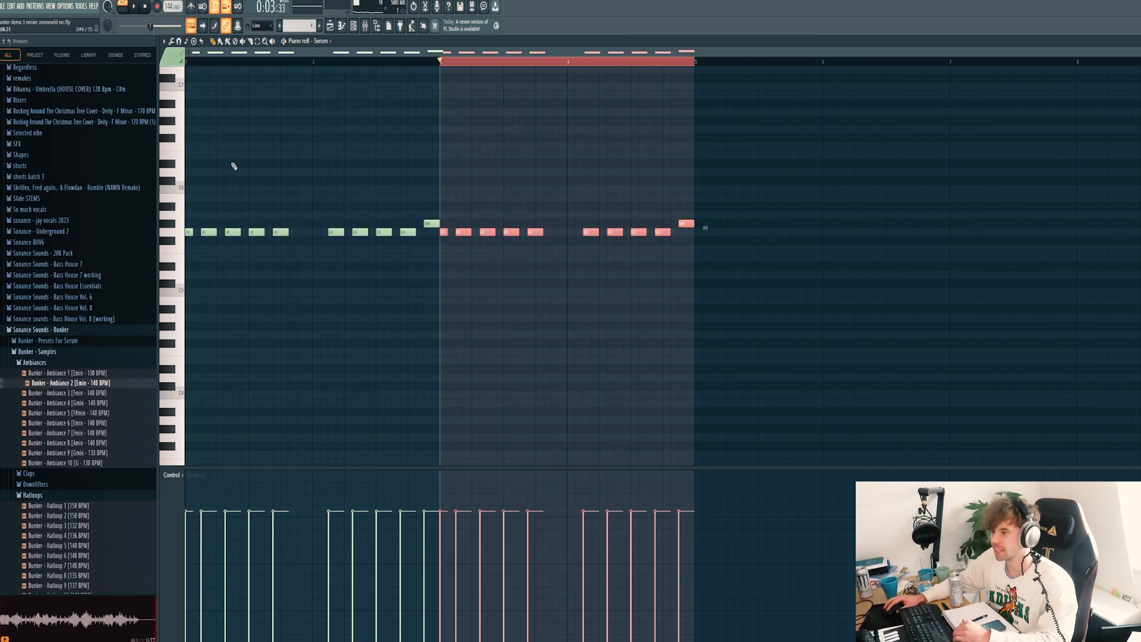
# Select all the lead notes, and play the Serum lead while checking its FabFilter Pro-Q 3 low cut and OTT
pyautogui.hotkey('ctrl', 'a')
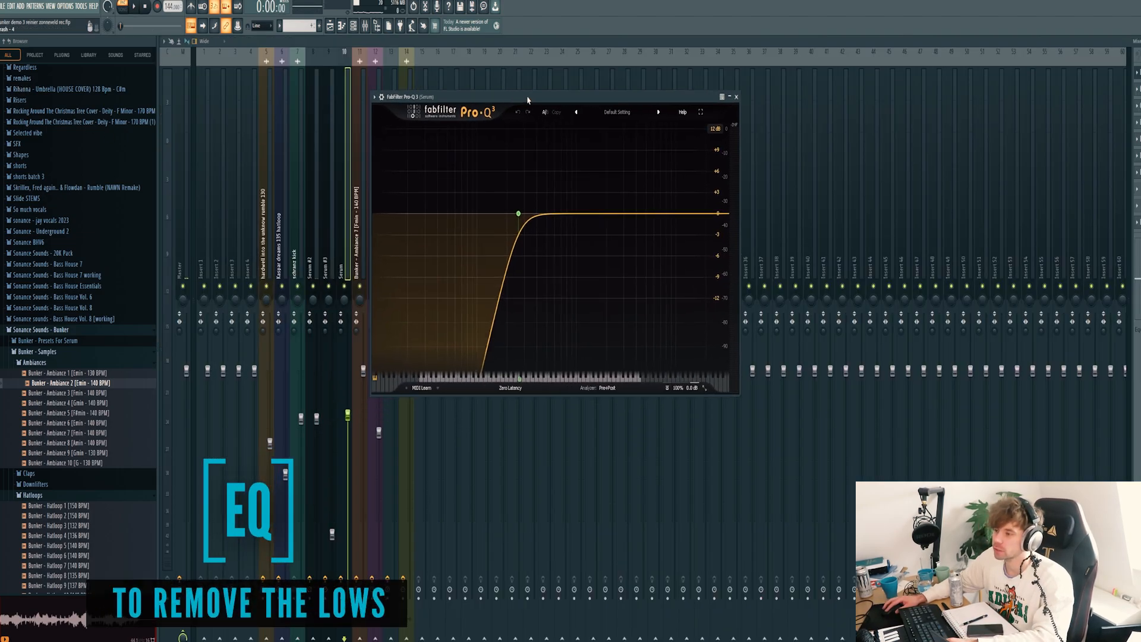
pyautogui.moveTo(528, 100); pyautogui.dragTo(531, 93)
pyautogui.press('space')
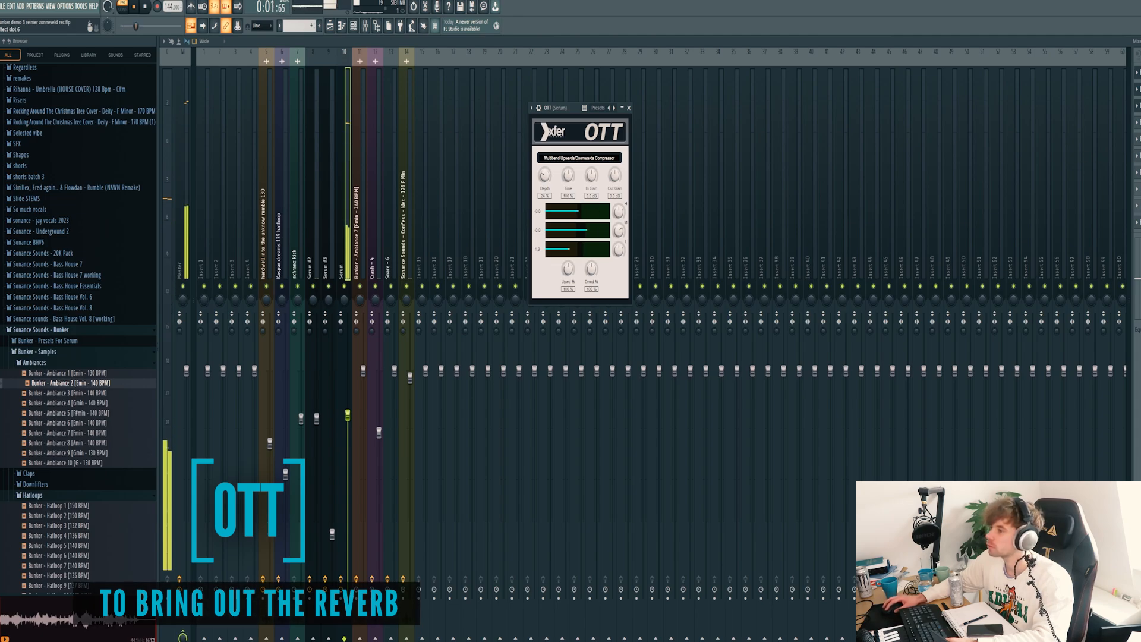
pyautogui.press('space')
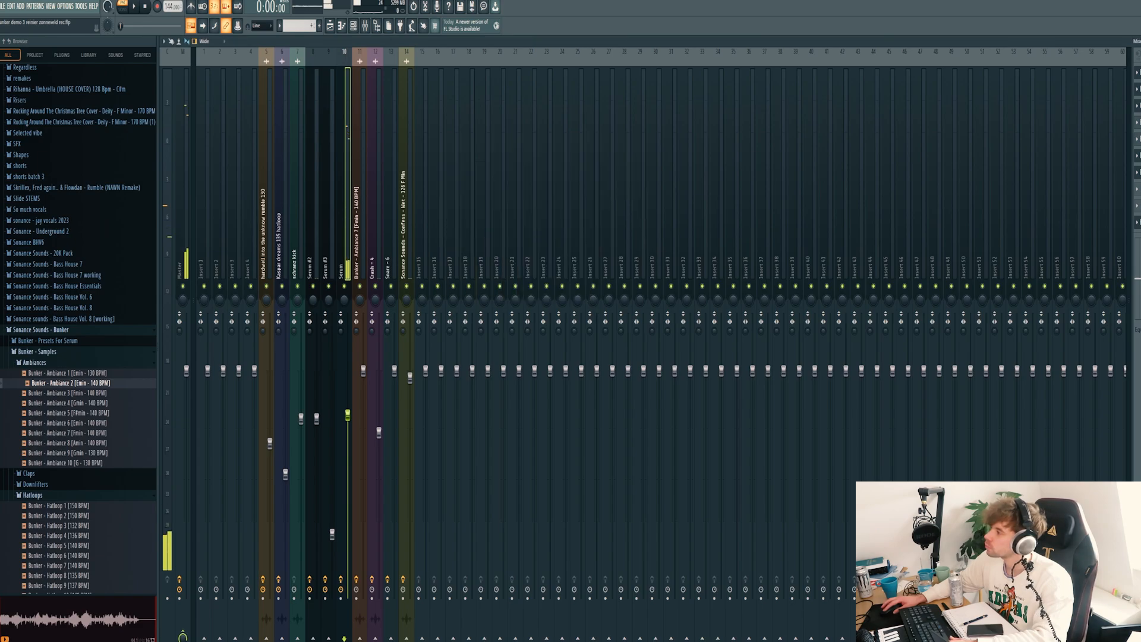
# Sweep the Fruity Love Philter cutoff frequency on the Serum insert up and back down during playback
pyautogui.moveTo(315, 98); pyautogui.dragTo(633, 154)
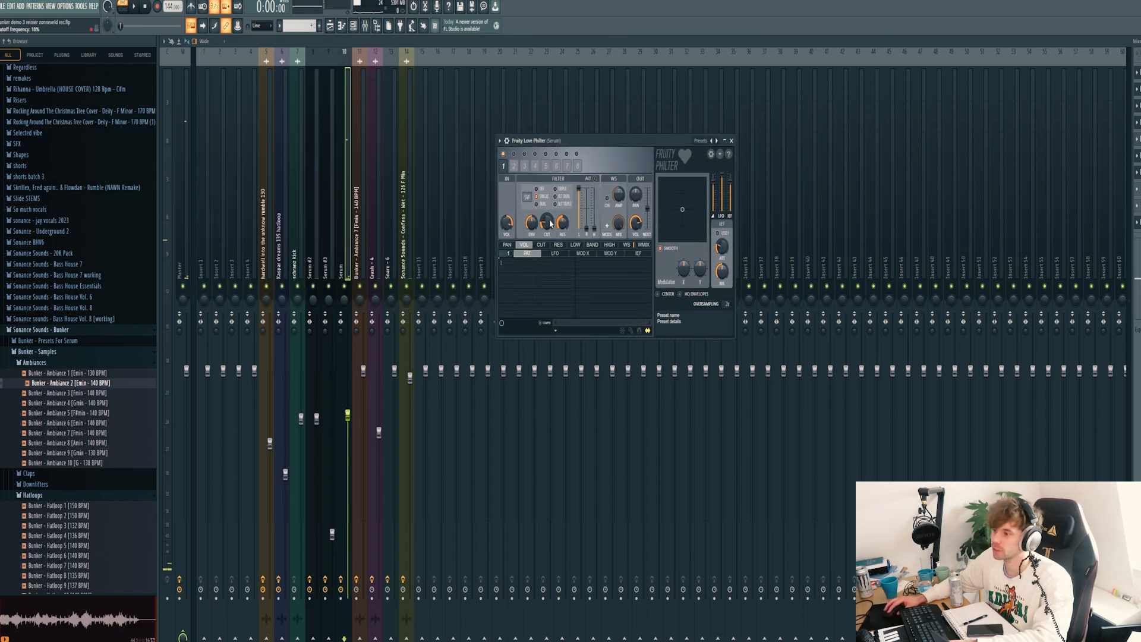
pyautogui.press('space')
pyautogui.moveTo(549, 224); pyautogui.dragTo(549, 155)
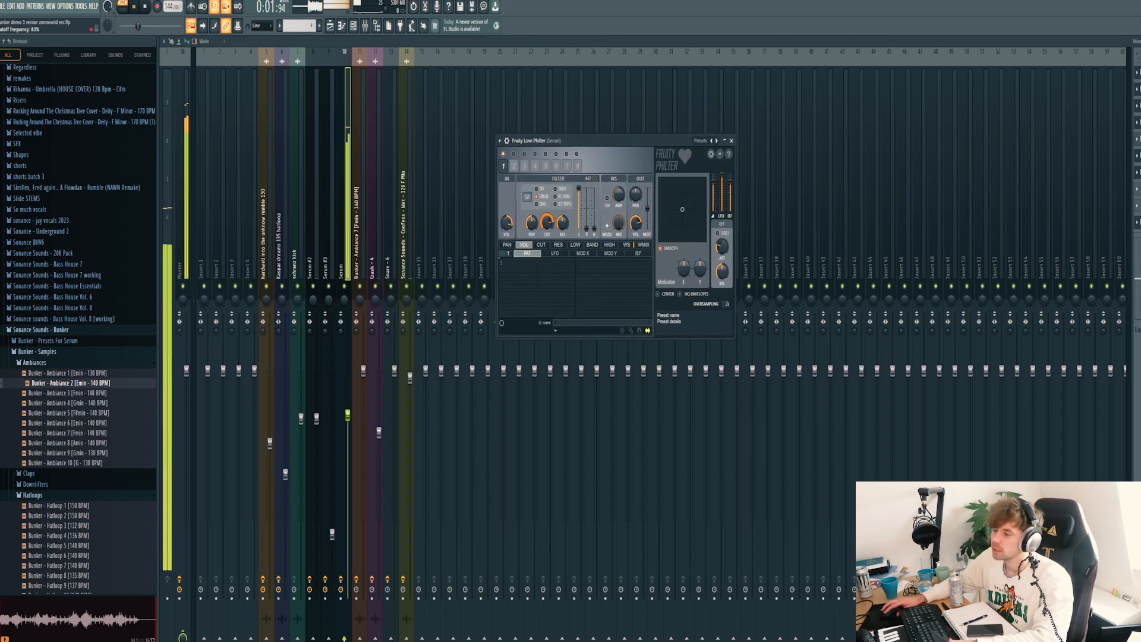
pyautogui.moveTo(548, 223); pyautogui.dragTo(547, 315)
pyautogui.click(1138, 88)
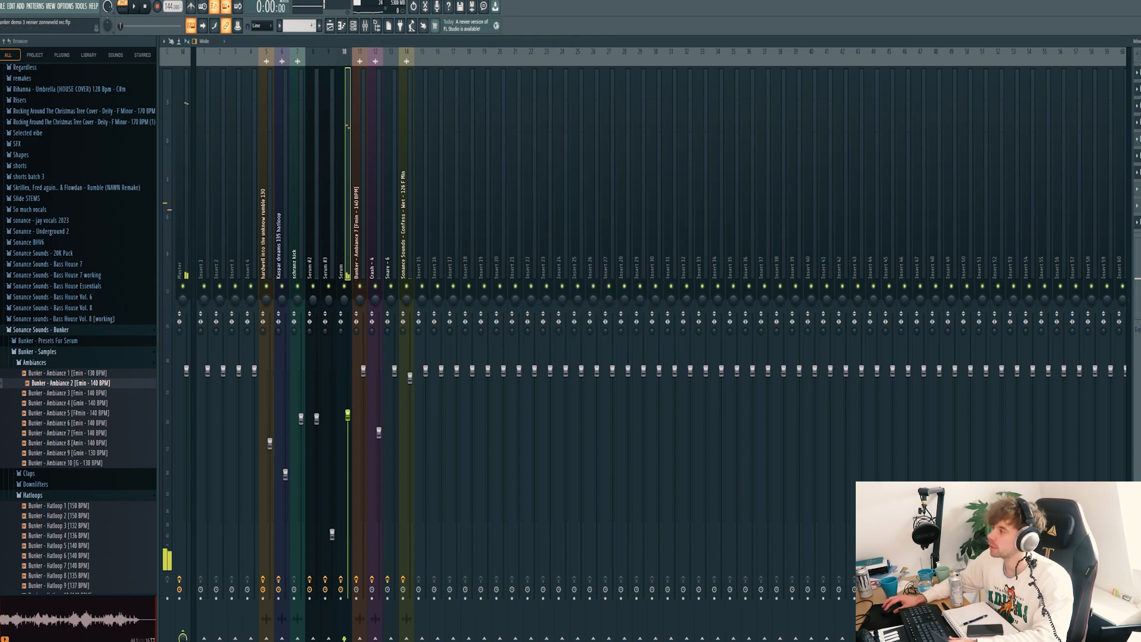
# Open Endless Smile on the Serum insert and raise its Intensity during playback
pyautogui.click(1138, 105)
pyautogui.moveTo(327, 110); pyautogui.dragTo(590, 135)
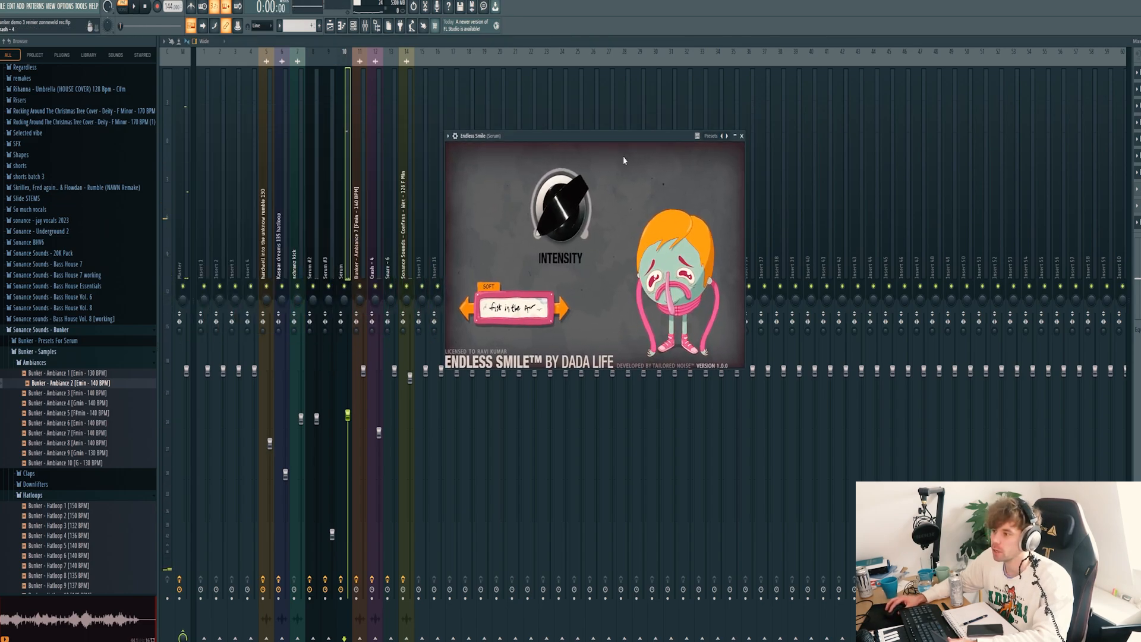
pyautogui.click(550, 196)
pyautogui.press('space')
pyautogui.moveTo(551, 197); pyautogui.dragTo(579, 135)
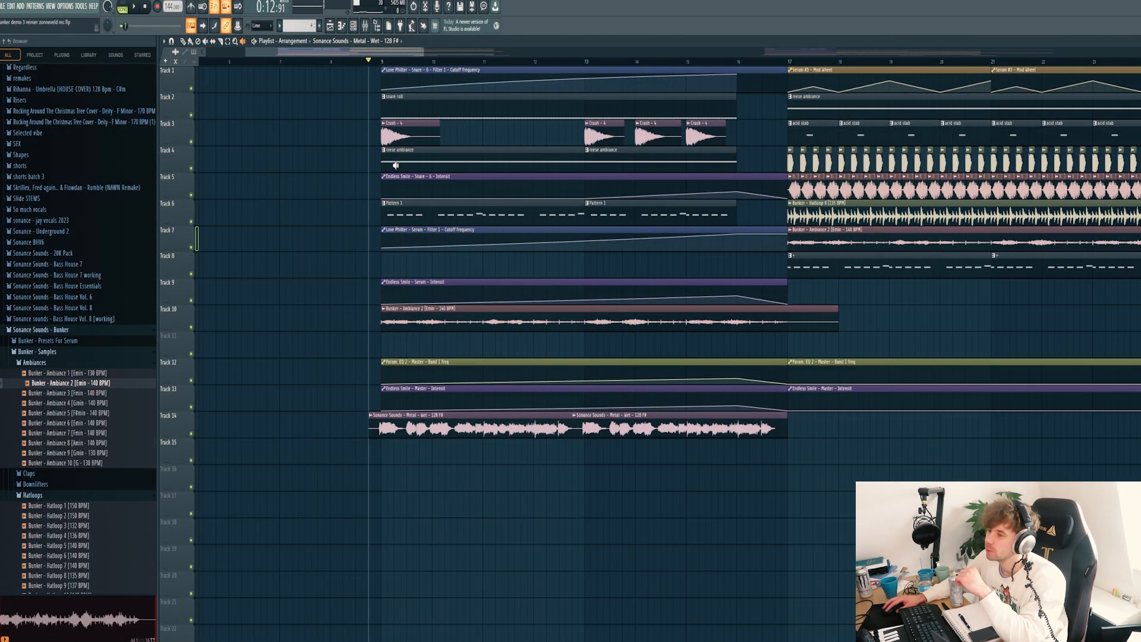
# Listen to the build-up's reese ambiance on Track 4 and the Bunker - Ambiance 2 clip on Track 10
pyautogui.click(395, 165)
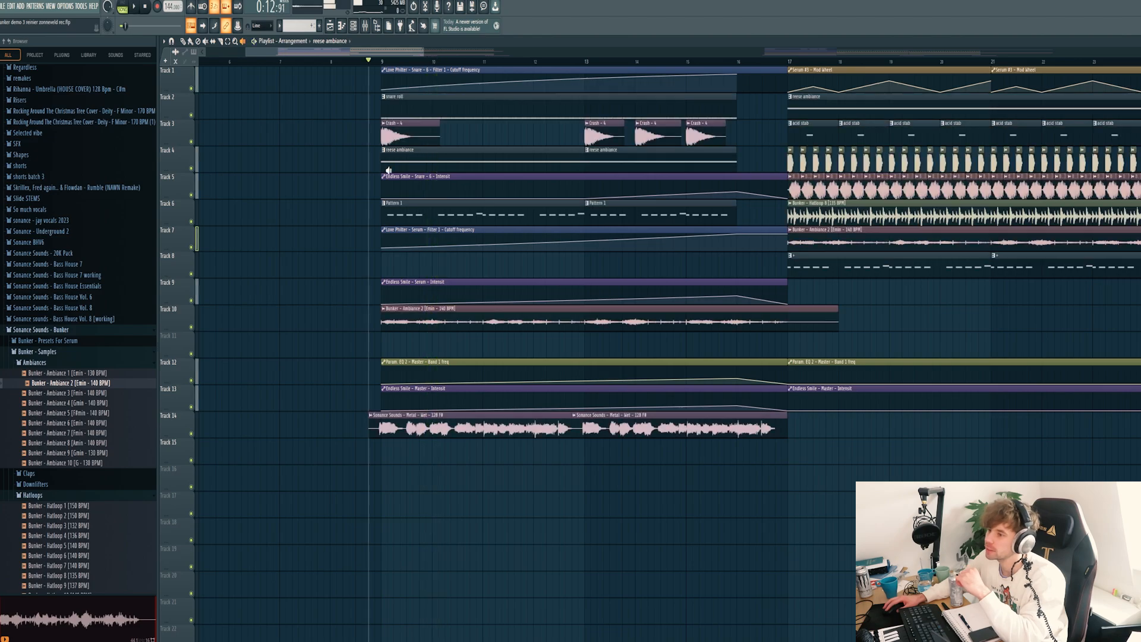
pyautogui.click(389, 170)
pyautogui.click(383, 321)
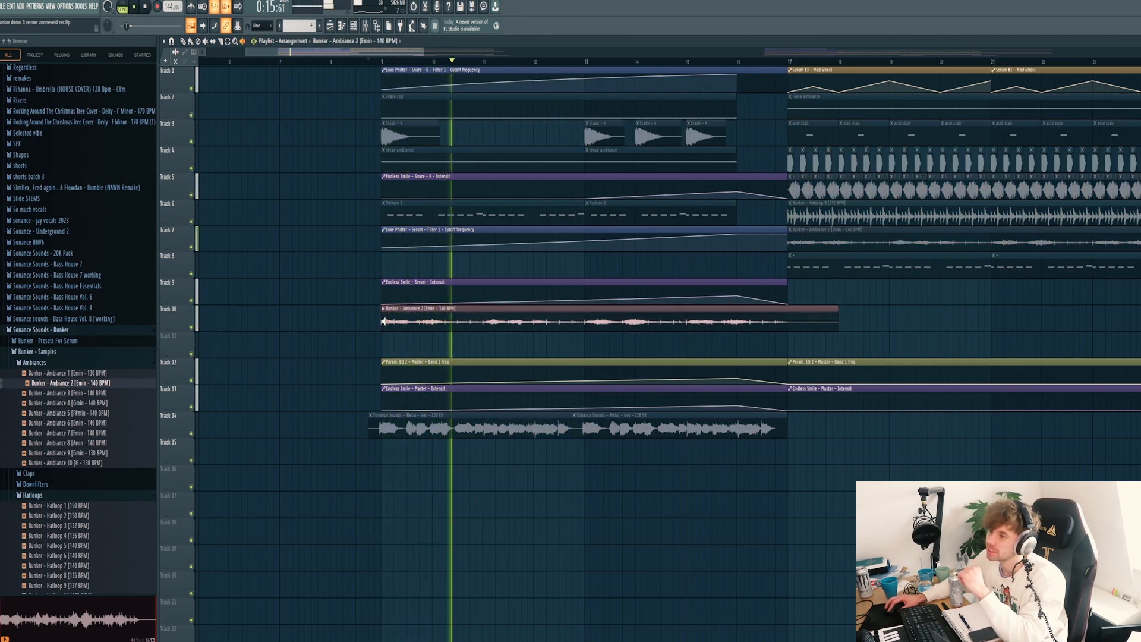
pyautogui.press('space')
# Listen in isolation to the build-up's snare roll on Track 2 and the Crash - 4 clips on Track 3
pyautogui.click(385, 97)
pyautogui.press('space')
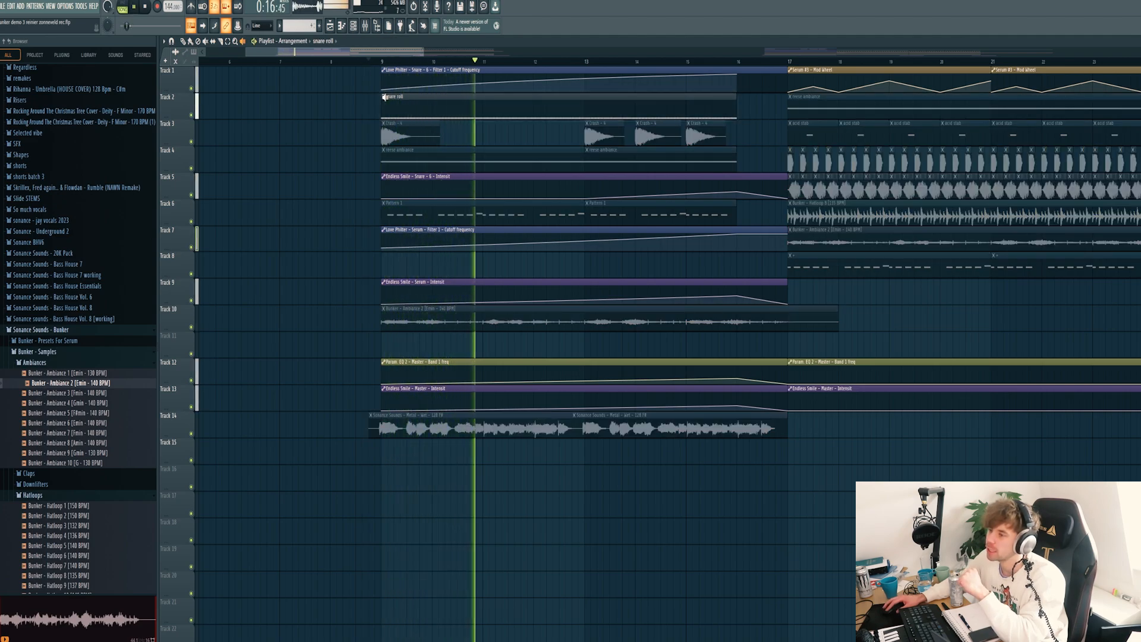
pyautogui.press('space')
pyautogui.click(389, 135)
pyautogui.press('space')
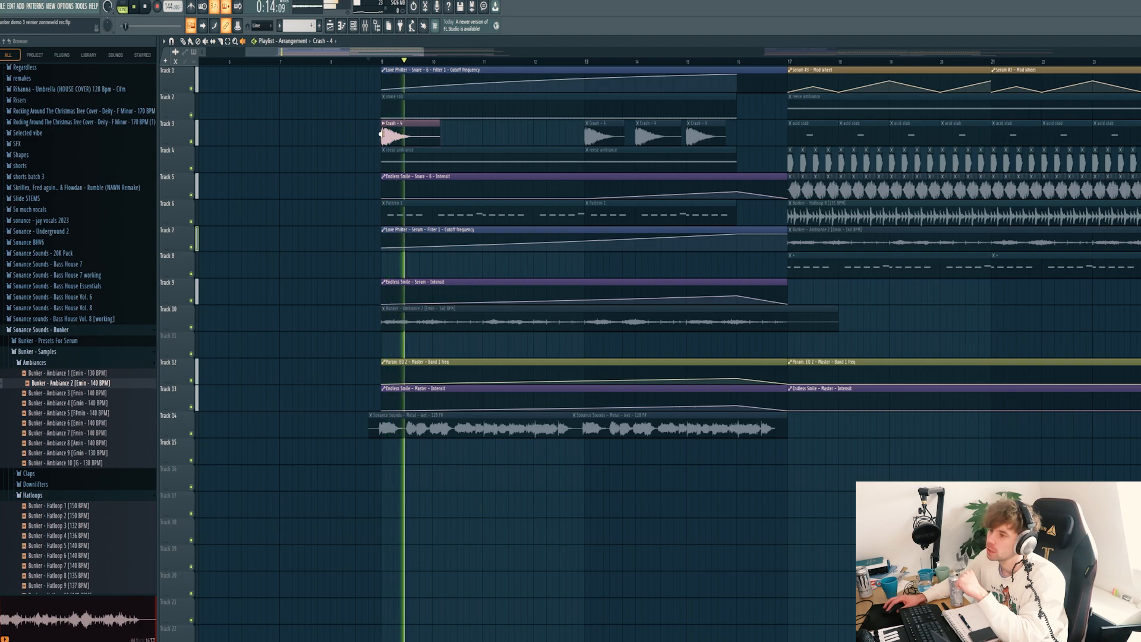
pyautogui.press('space')
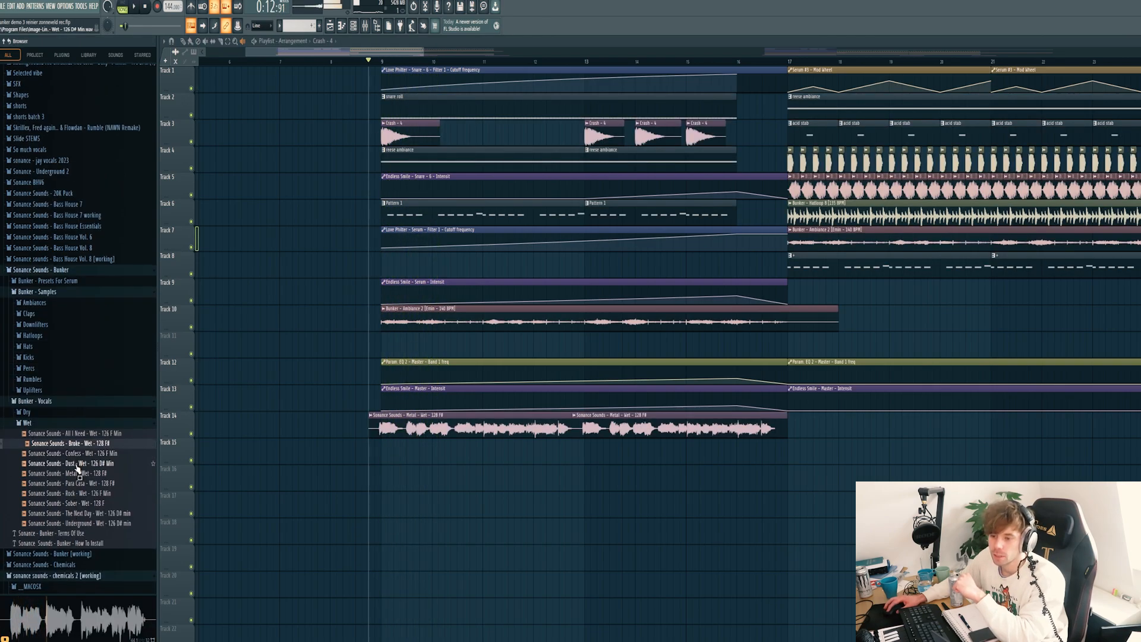
# Replace the vocal on Track 14 with Sonance Sounds - Broke - Wet - 128 F# and open the clip's time-stretching settings
pyautogui.press('space')
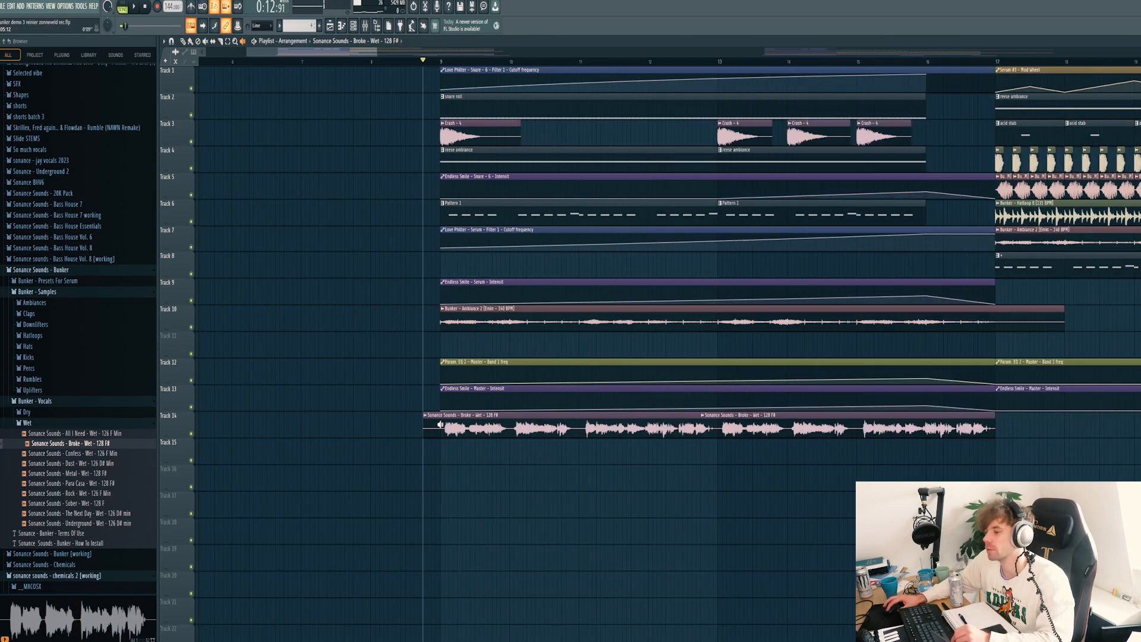
pyautogui.press('space')
pyautogui.doubleClick(440, 425)
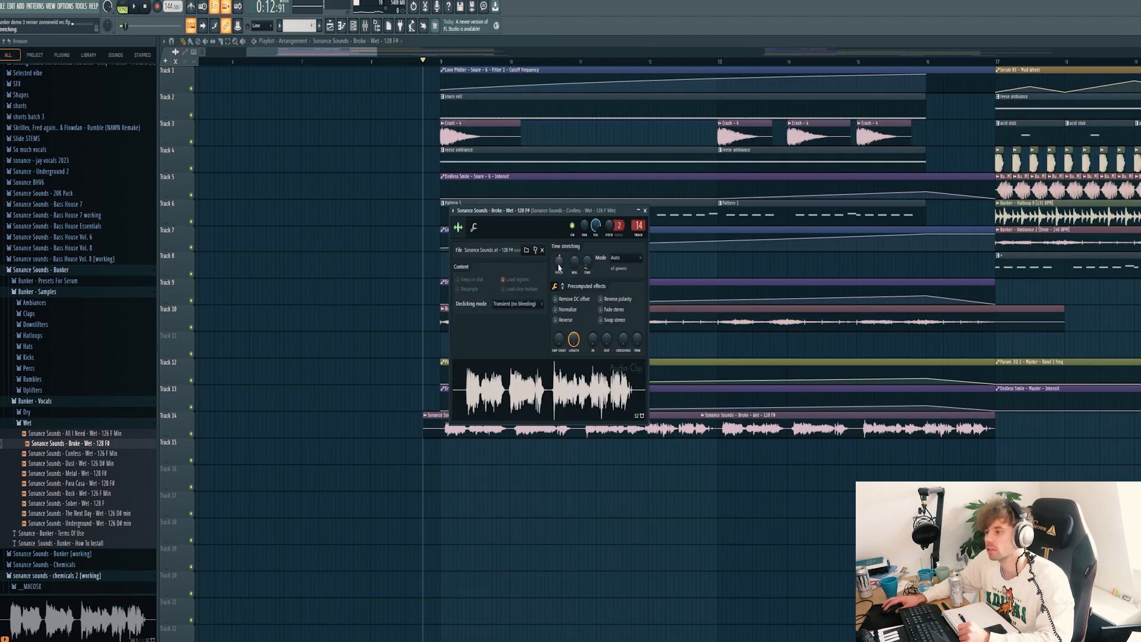
pyautogui.rightClick(564, 555)
# Play the build-up with the Broke vocal and review the whole arrangement
pyautogui.press('space')
pyautogui.scroll(-4, 498, 501)
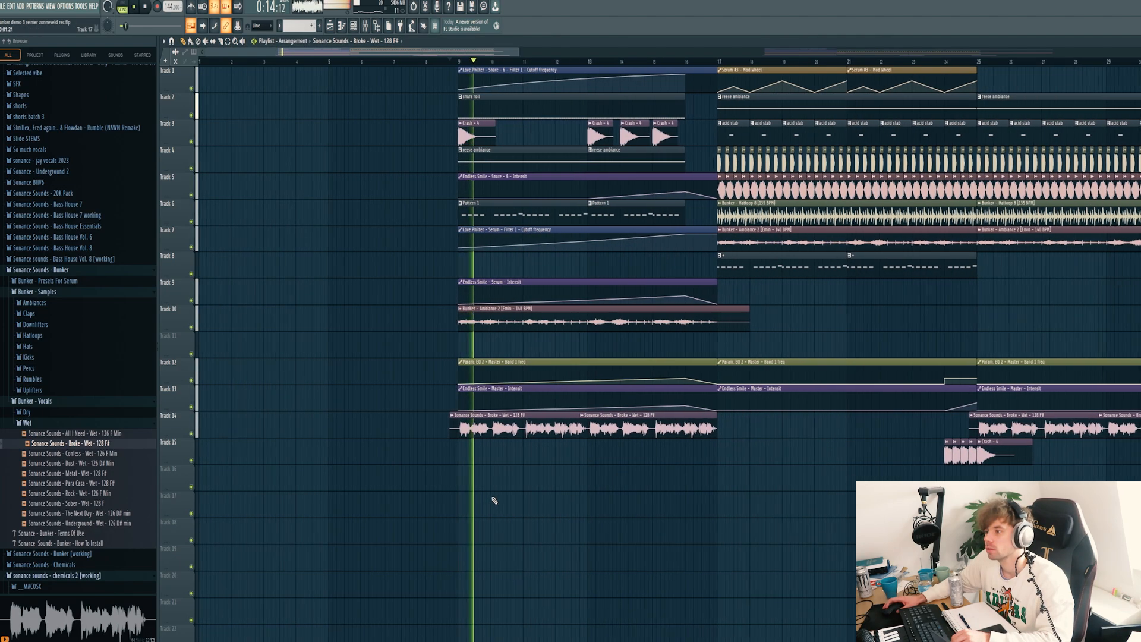
pyautogui.scroll(-2, 494, 502)
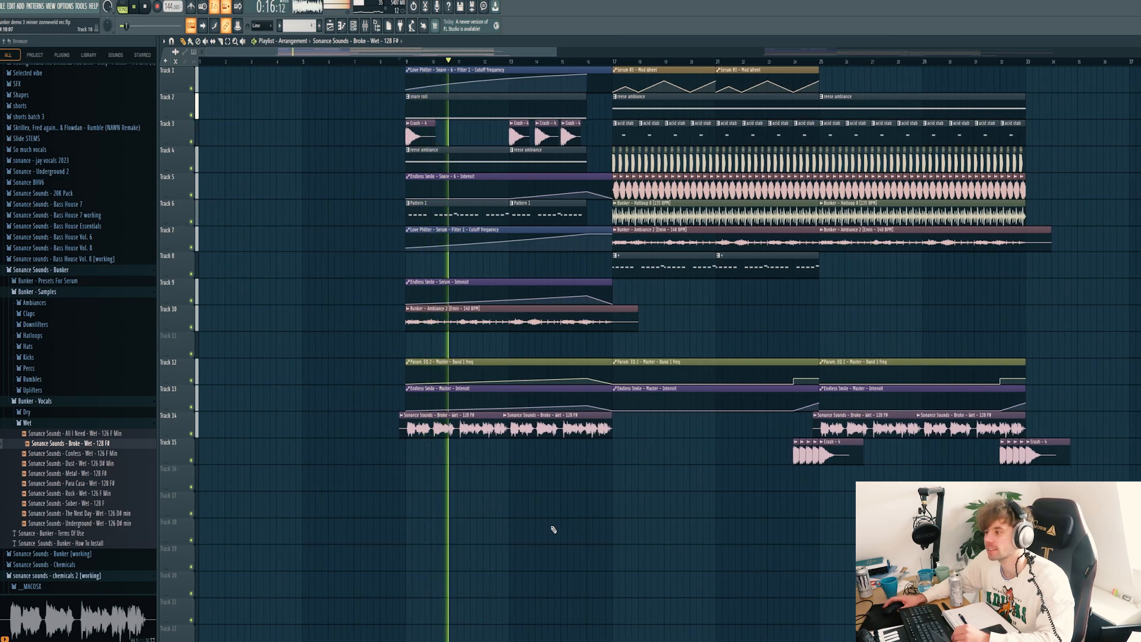
pyautogui.press('space')
# Play the transition from bar 24 to check the master EQ and Endless Smile automation with the crash fill
pyautogui.click(795, 62)
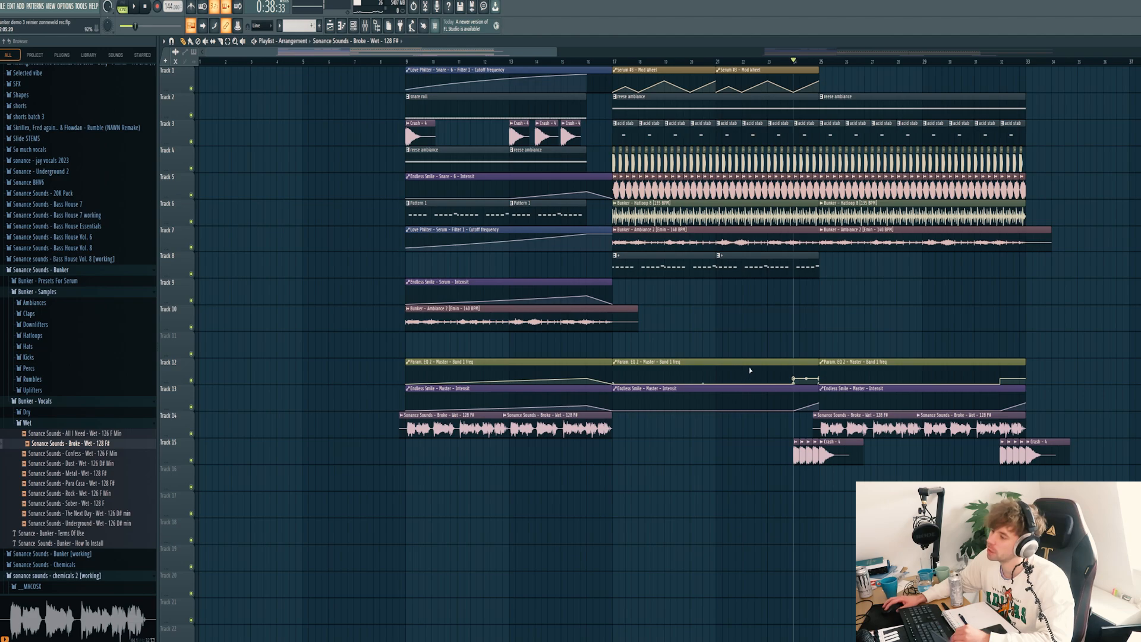
pyautogui.press('space')
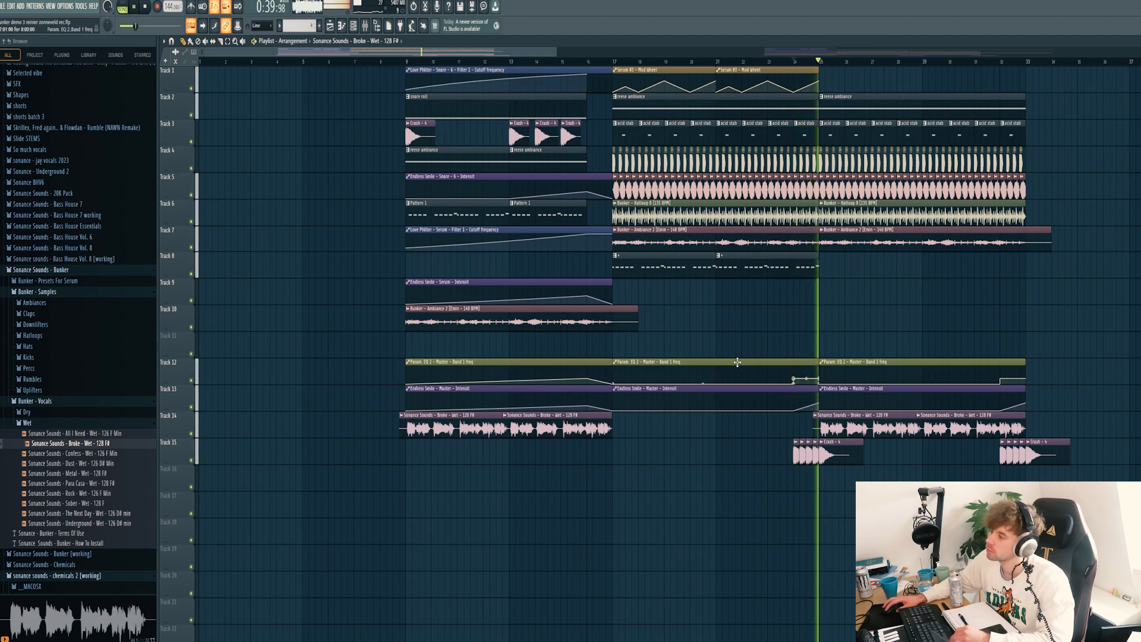
pyautogui.press('space')
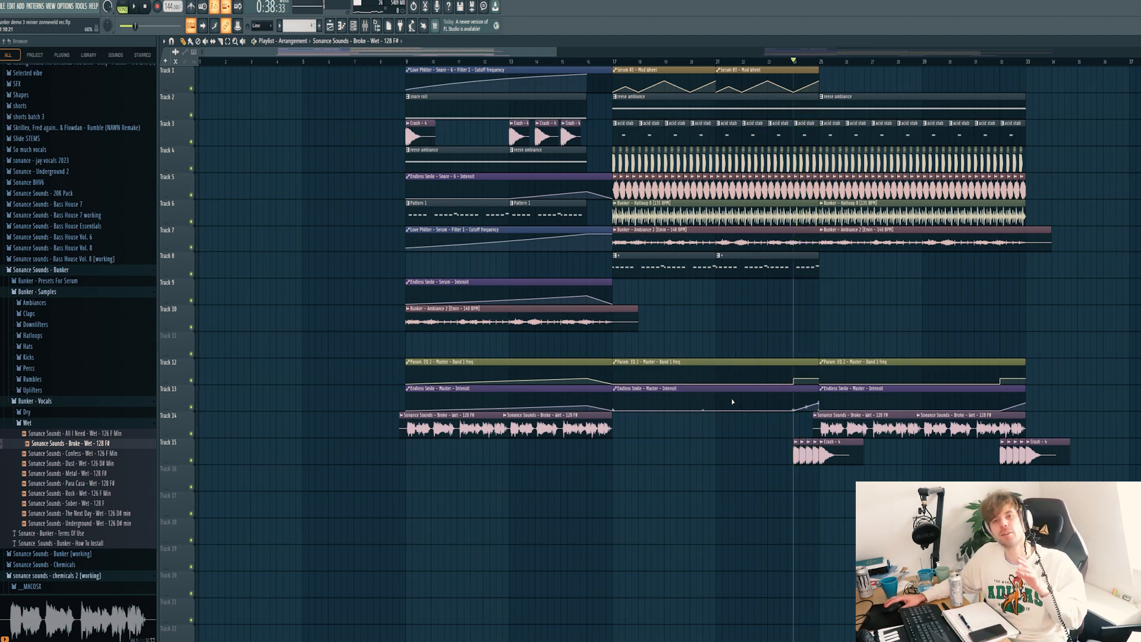